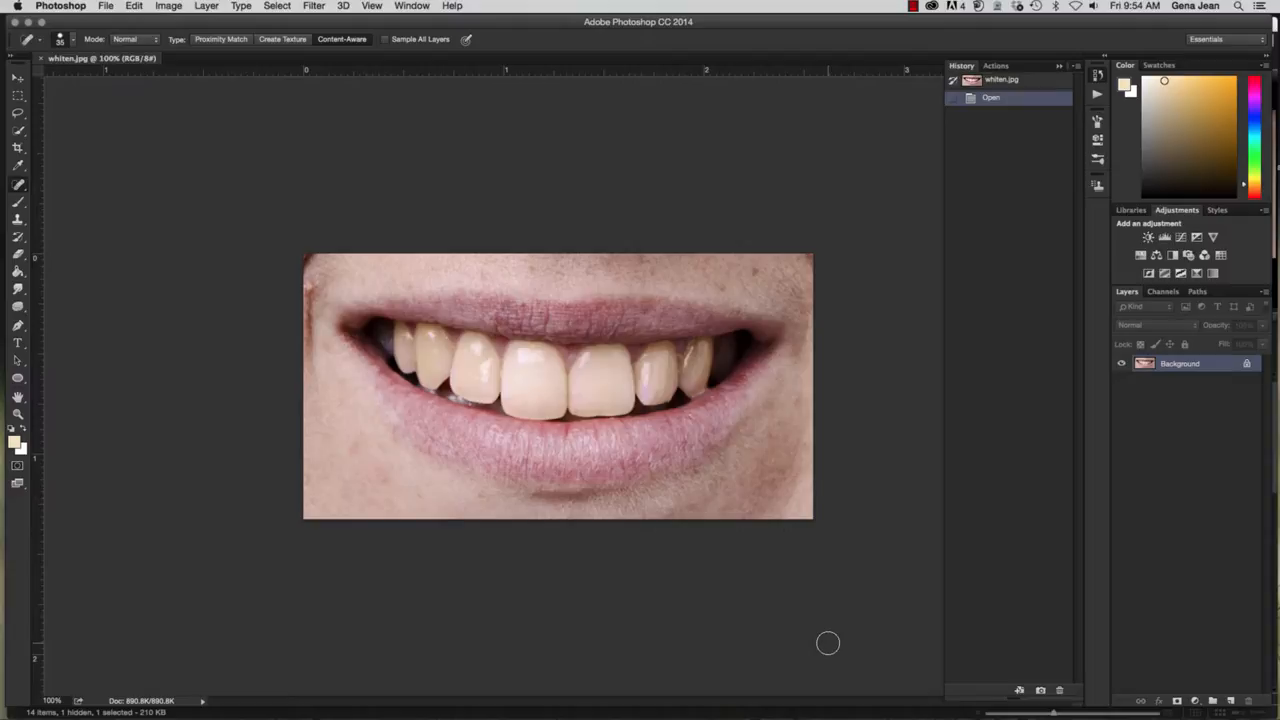
- Duplicate the Background layer and select all the visible upper teeth on the copy with the Quick Selection tool, excluding lips and gums
key("super+j")
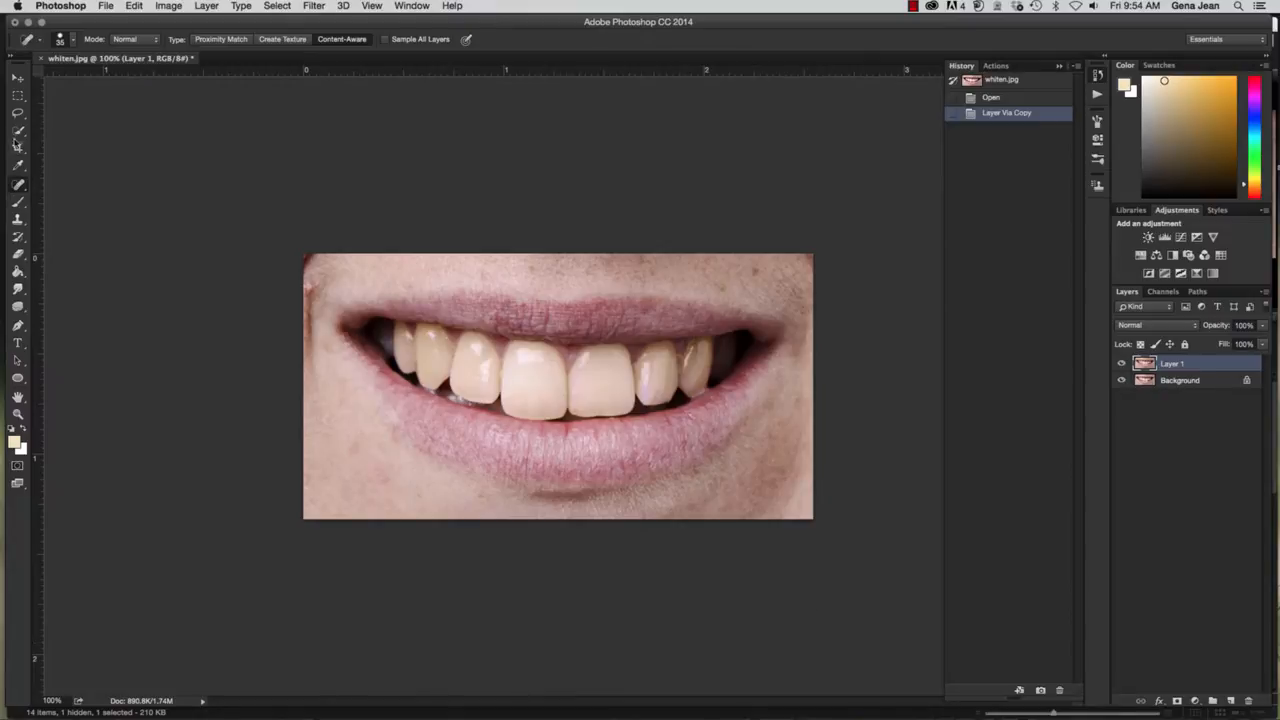
left_click(20, 132)
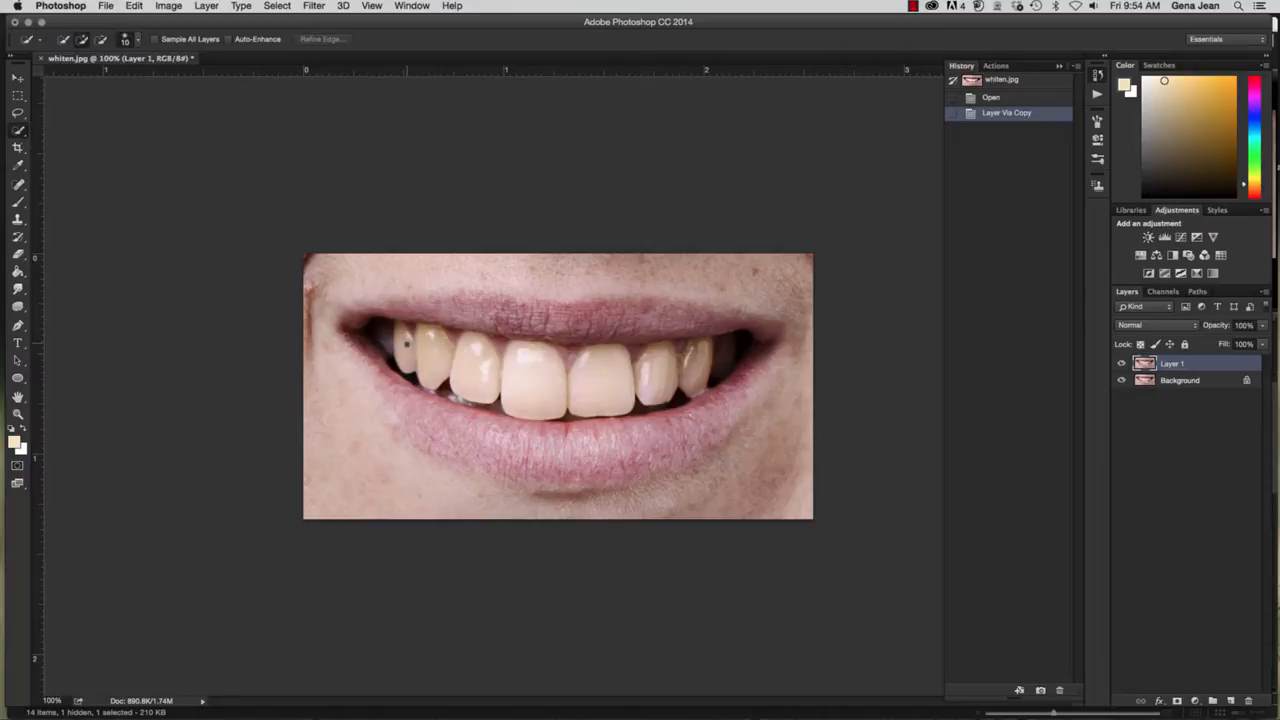
mouse_move(408, 356)
left_mouse_down()
mouse_move(459, 364)
mouse_move(548, 386)
mouse_move(658, 389)
mouse_move(661, 346)
mouse_move(670, 367)
mouse_move(693, 342)
left_mouse_up()
left_click_drag(411, 327, 432, 340)
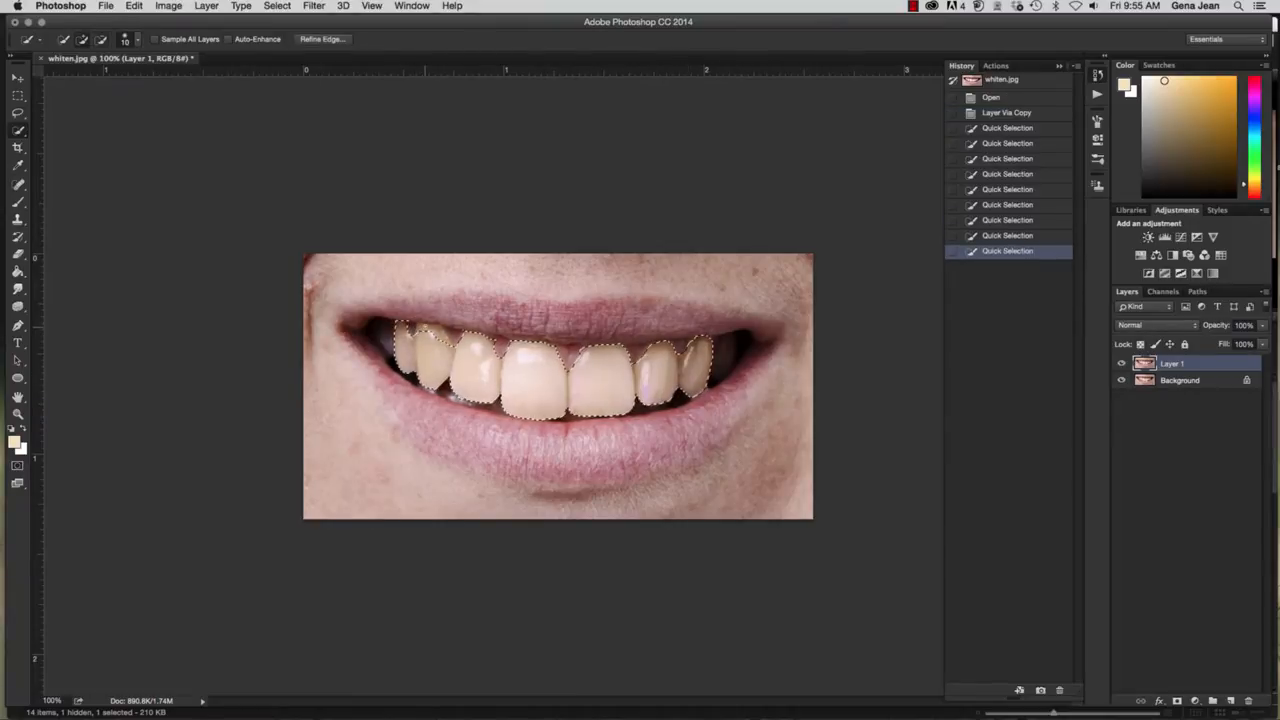
left_click(420, 345, "alt")
left_click(447, 369, "alt")
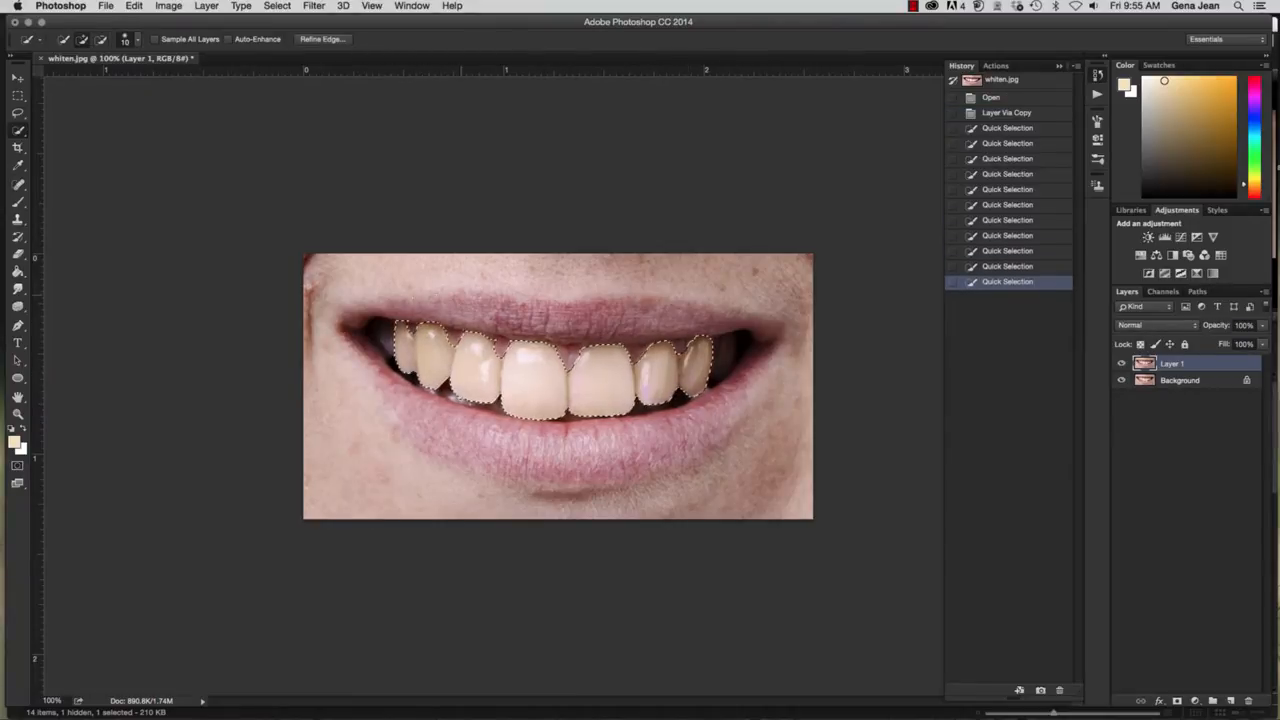
left_click(478, 343)
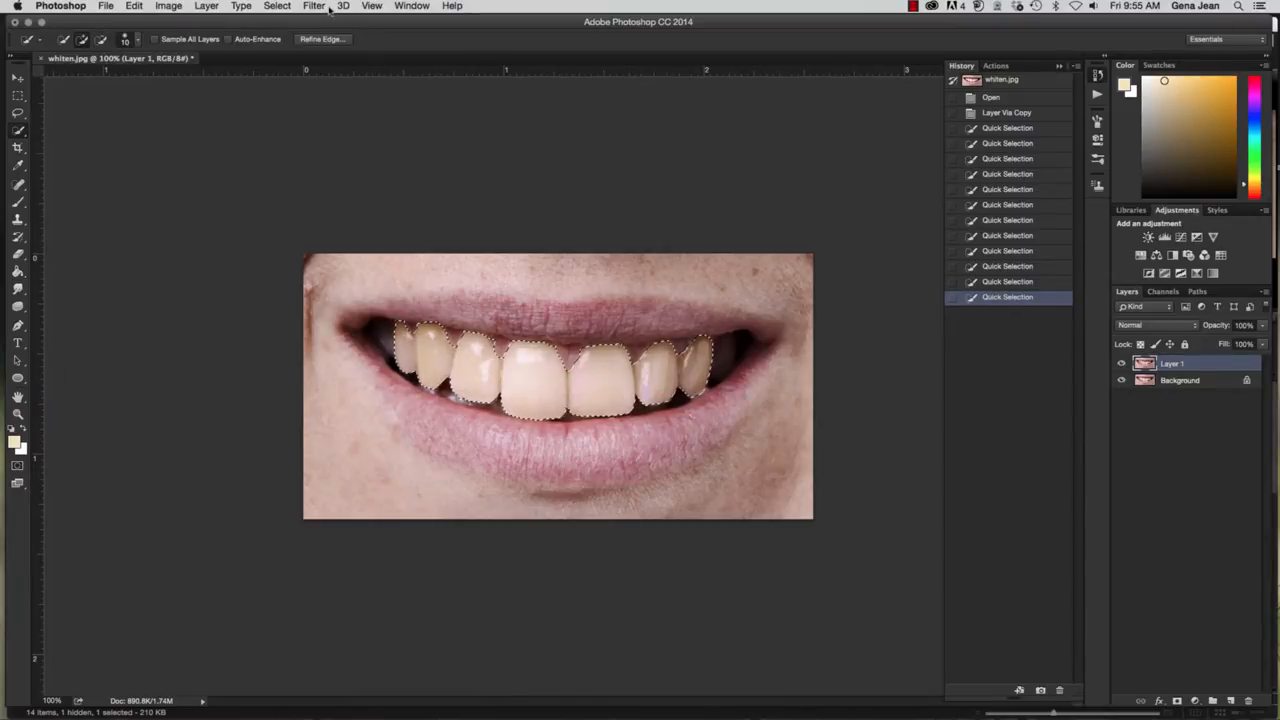
- Feather the teeth selection with a radius of 0.5 pixels
left_click(277, 6)
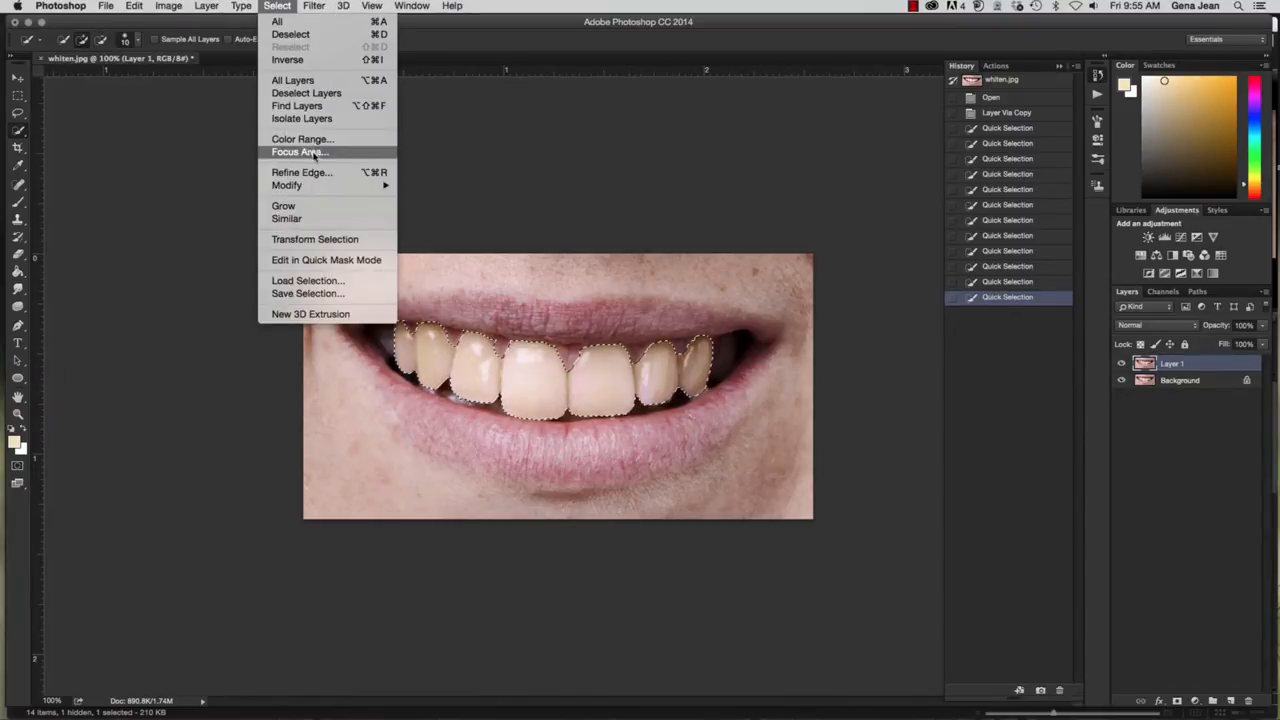
mouse_move(313, 186)
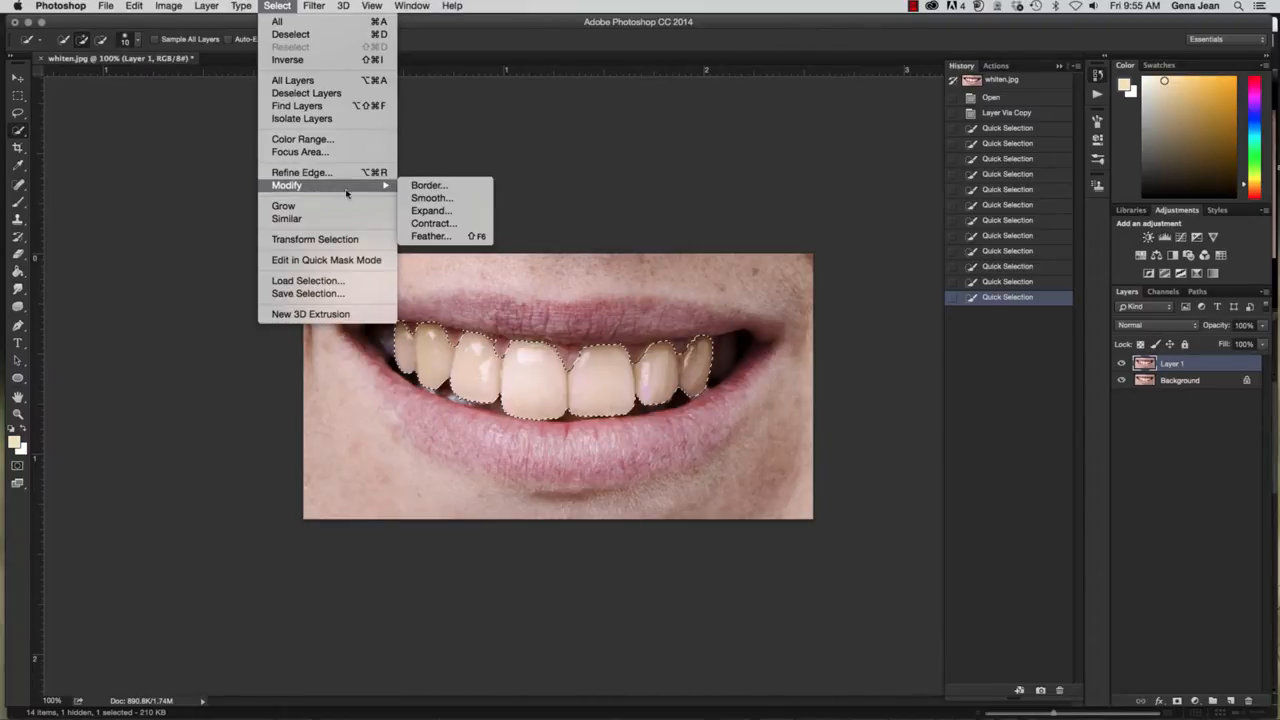
left_click(430, 236)
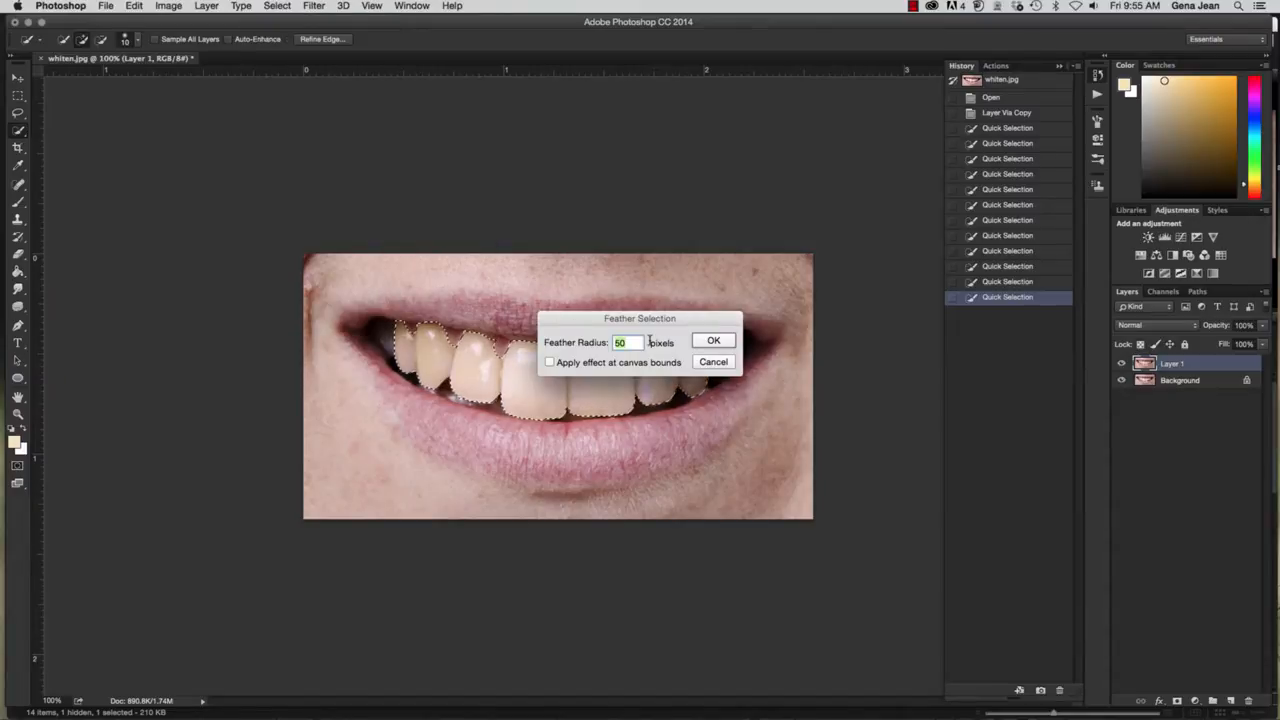
left_click_drag(663, 320, 766, 101)
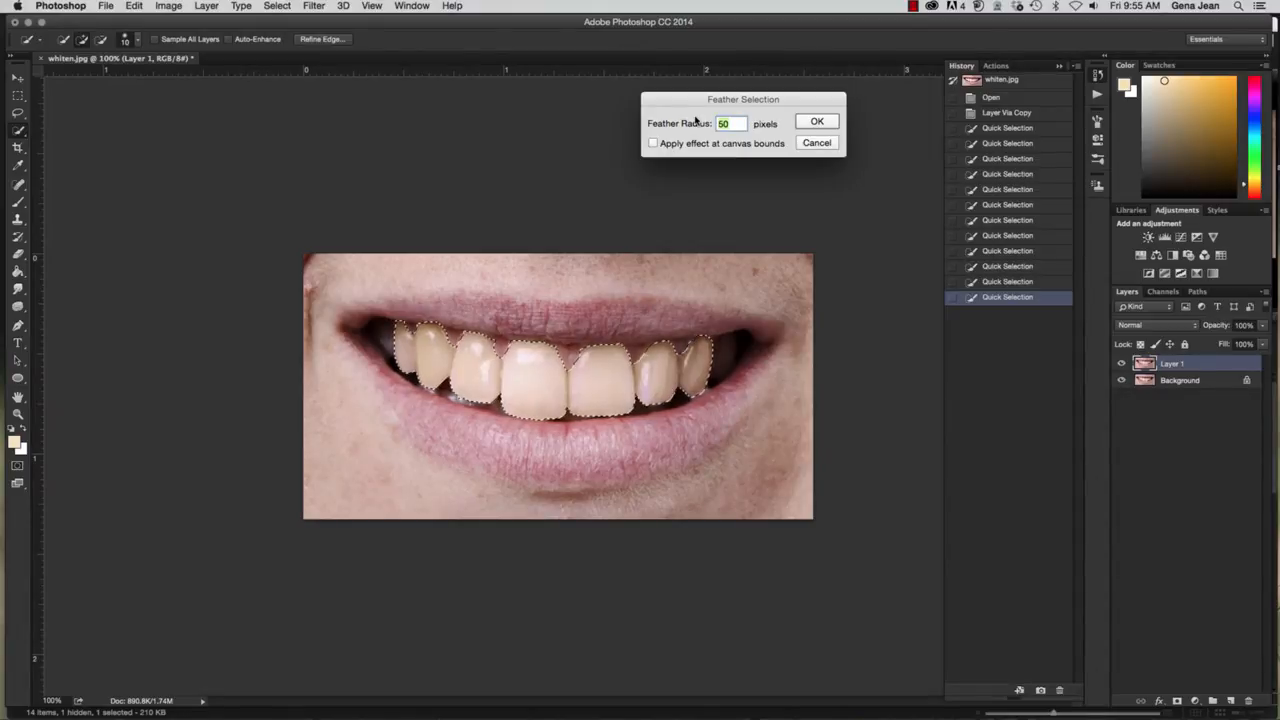
key("BackSpace")
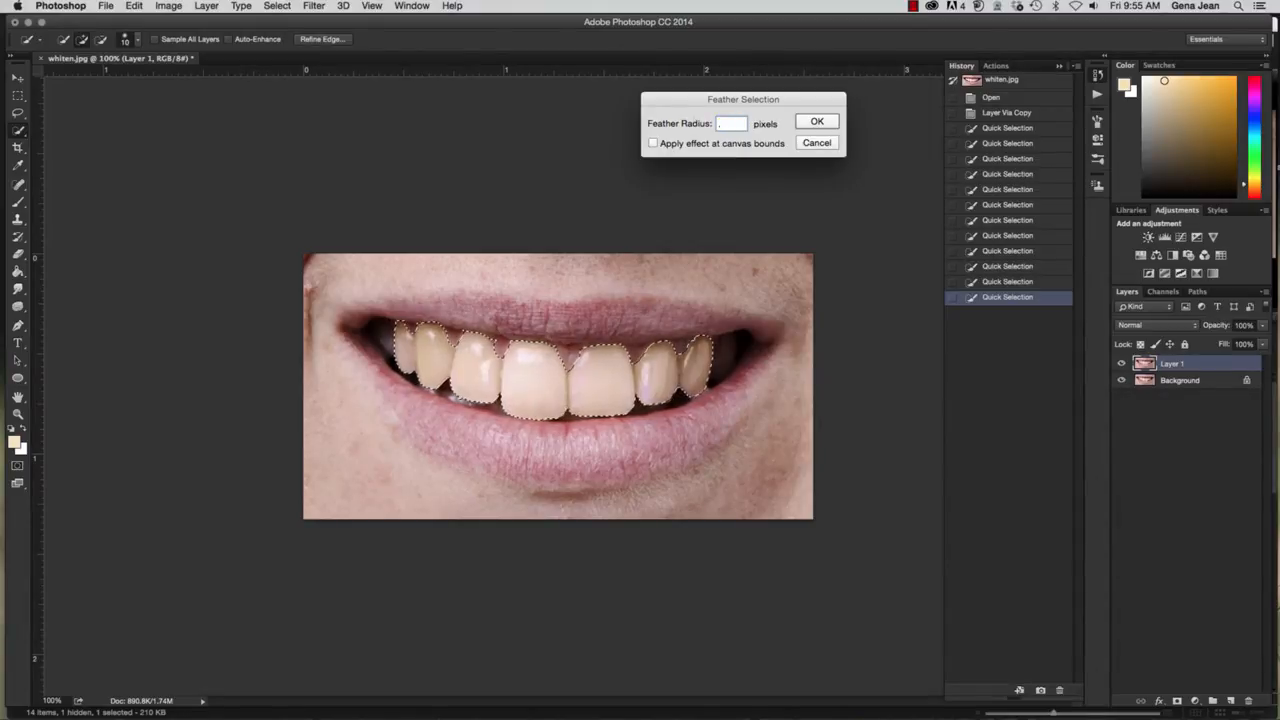
type("5")
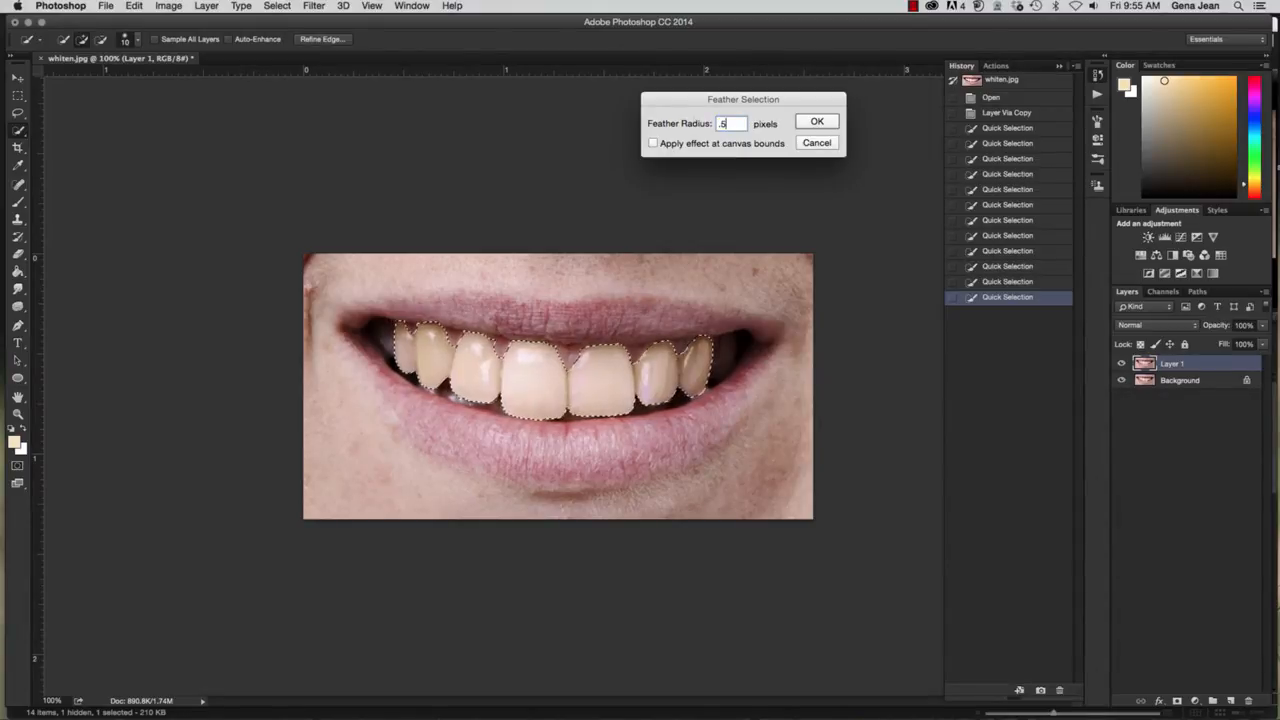
left_click(818, 122)
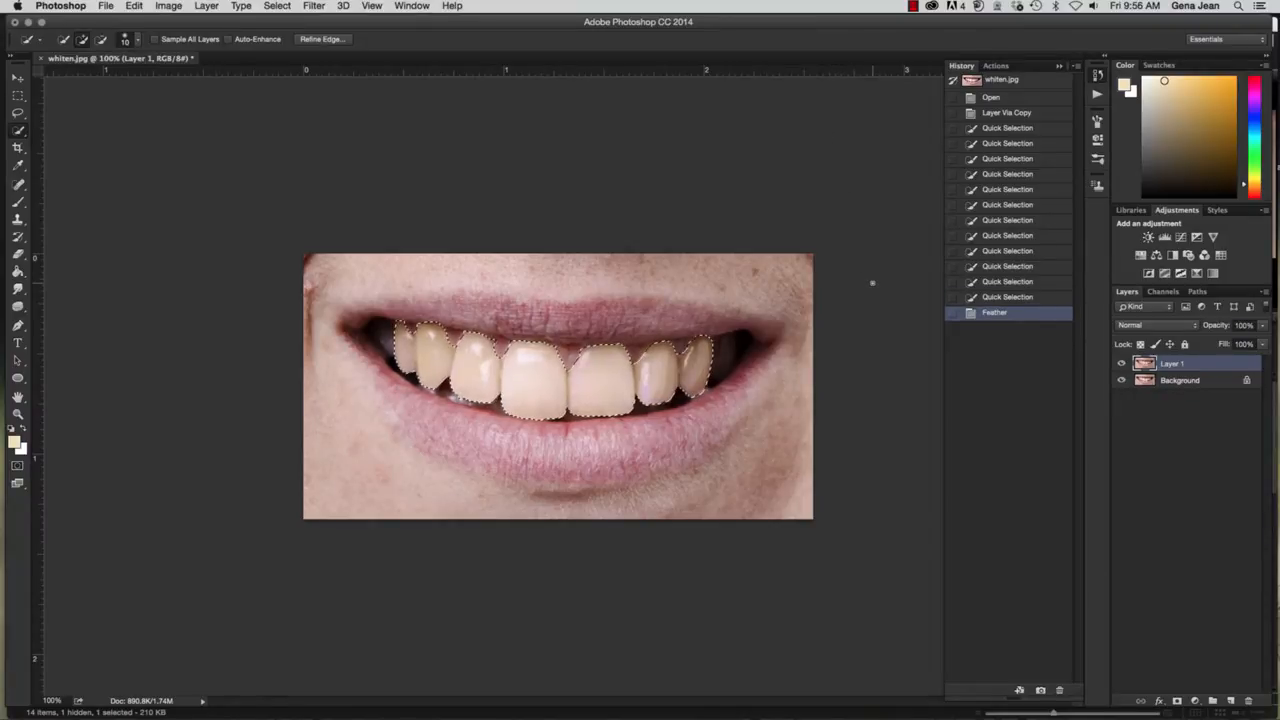
- Reset the colours to a white foreground and paint over the selected teeth with the Brush at 31% opacity
left_click(27, 432)
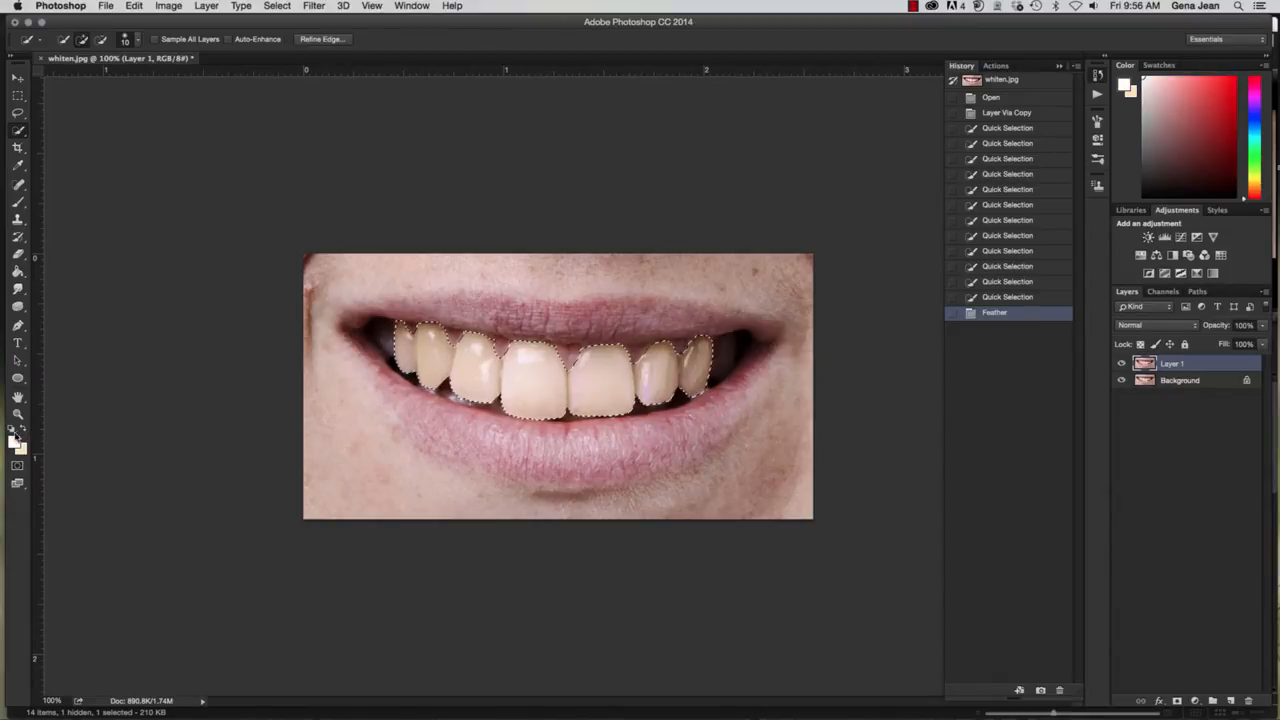
left_click(24, 432)
left_click(24, 432)
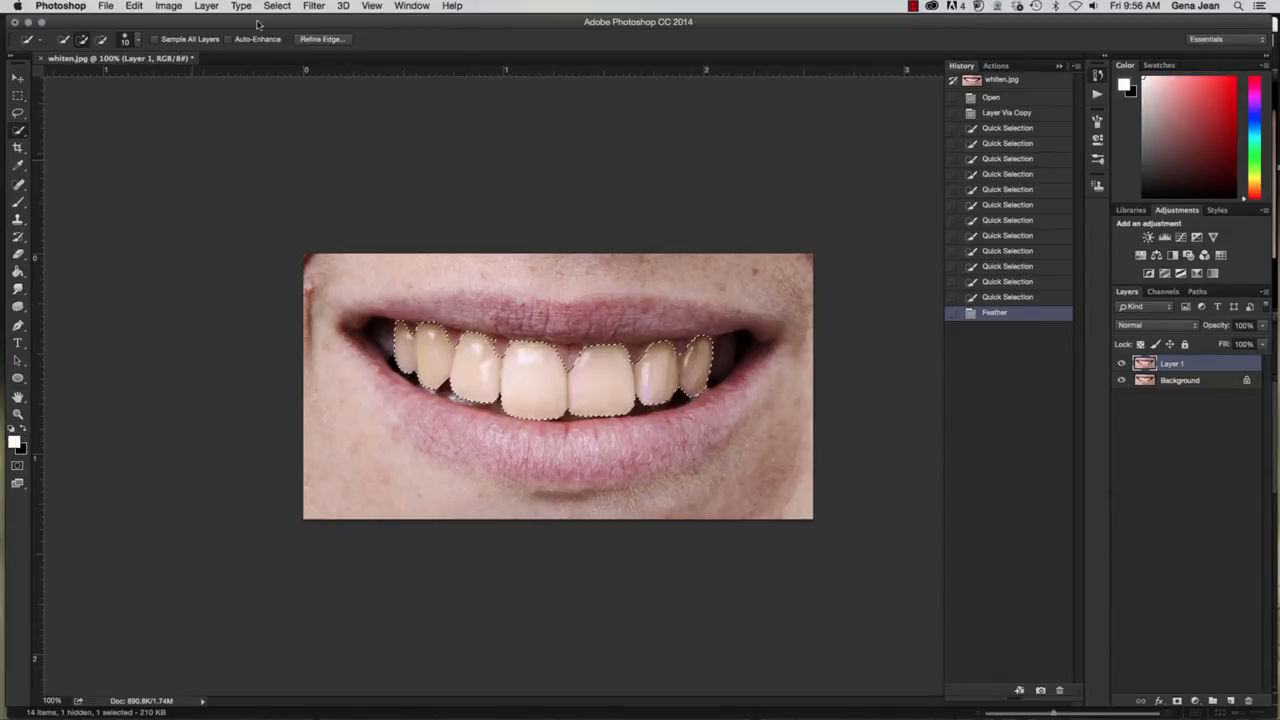
key("b")
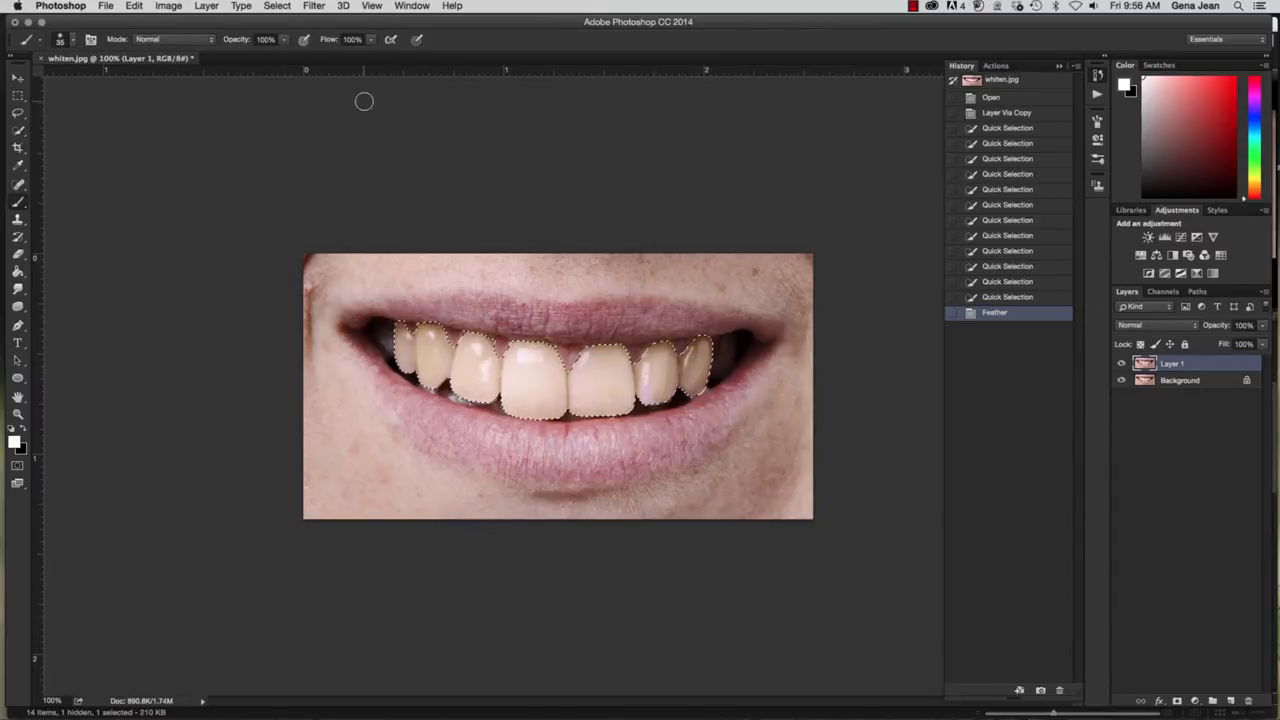
left_click(240, 52)
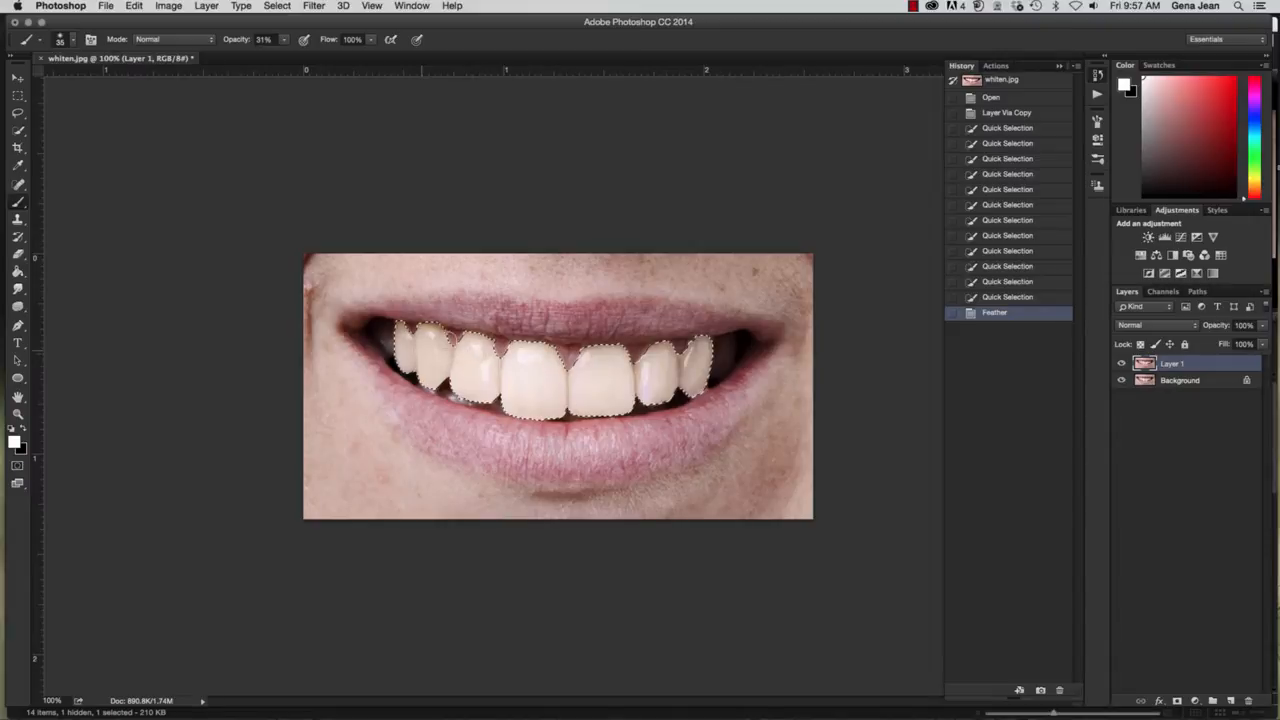
left_click_drag(468, 385, 700, 365)
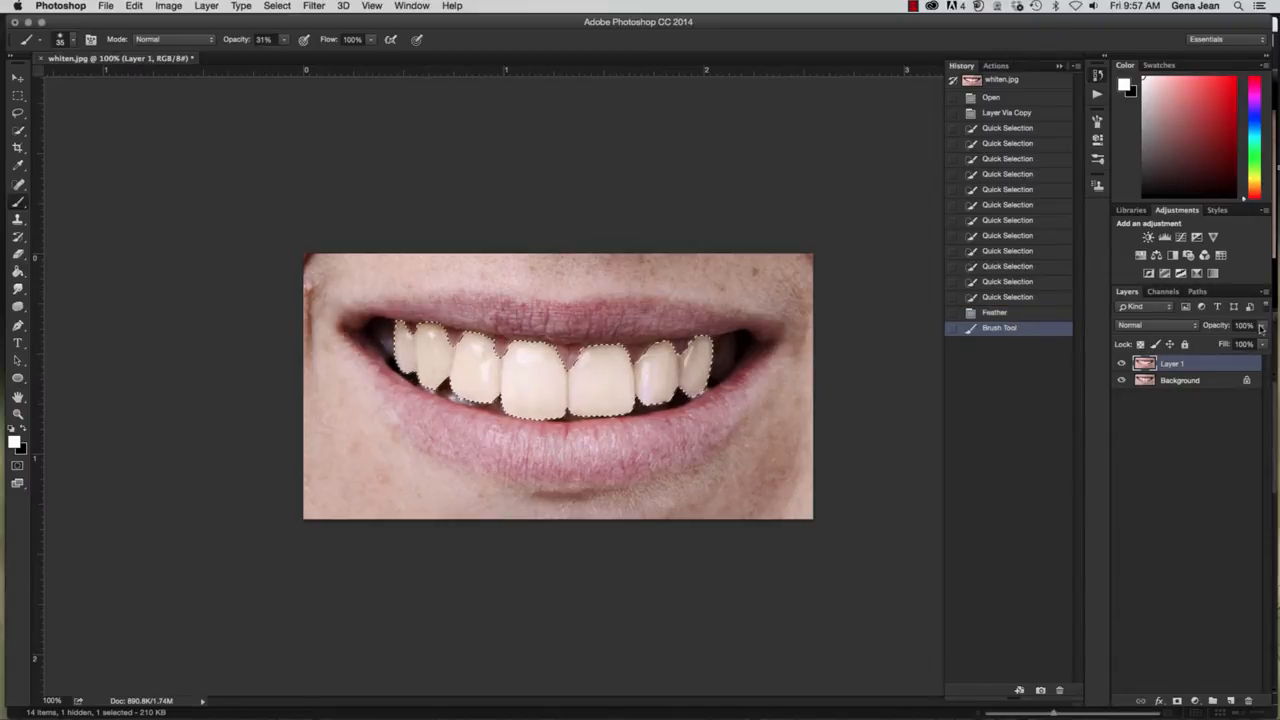
- Lower Layer 1's opacity to 67% and deselect the teeth, comparing the result with the original by toggling the layer's visibility
left_click(1262, 325)
left_click_drag(1244, 342, 1236, 342)
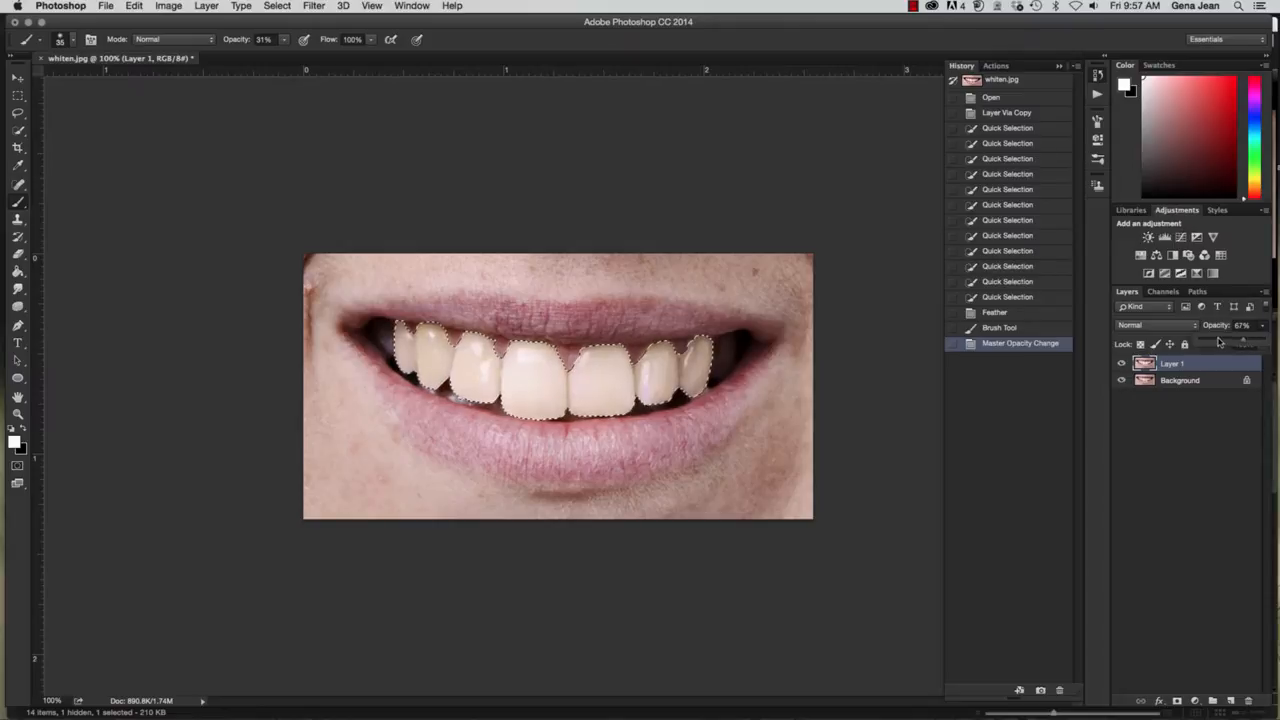
key("super+d")
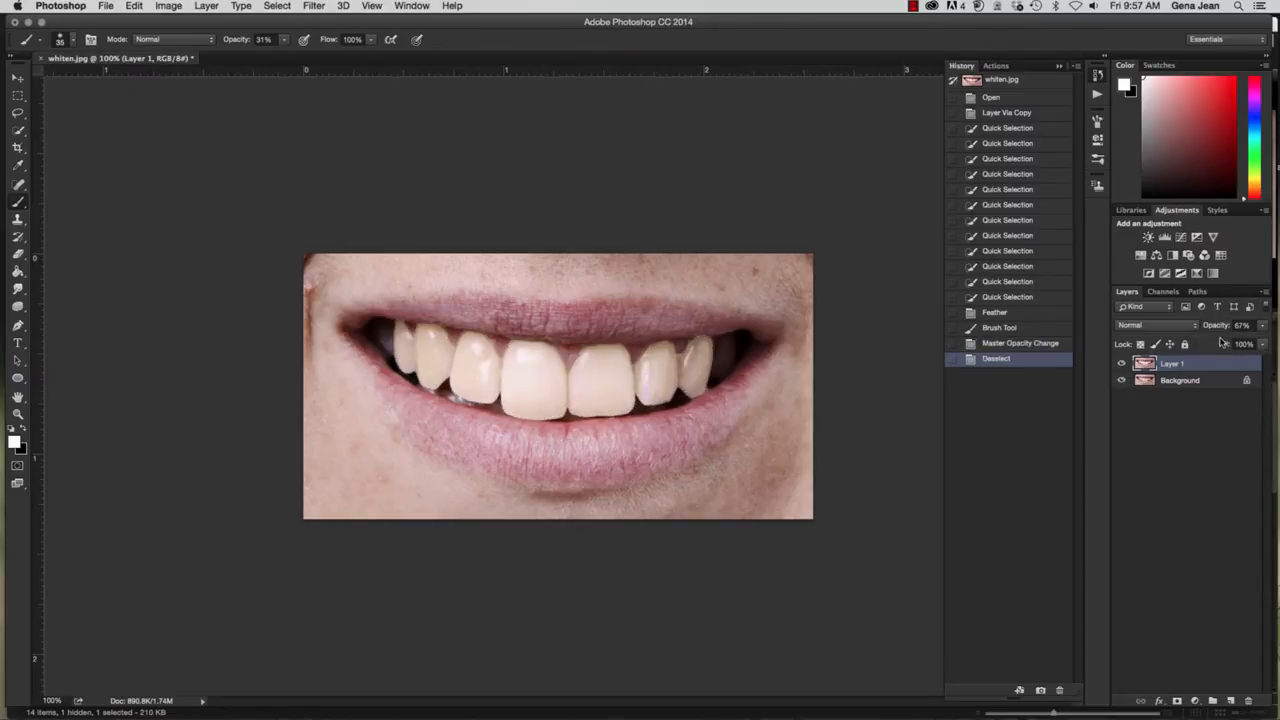
left_click(1122, 365)
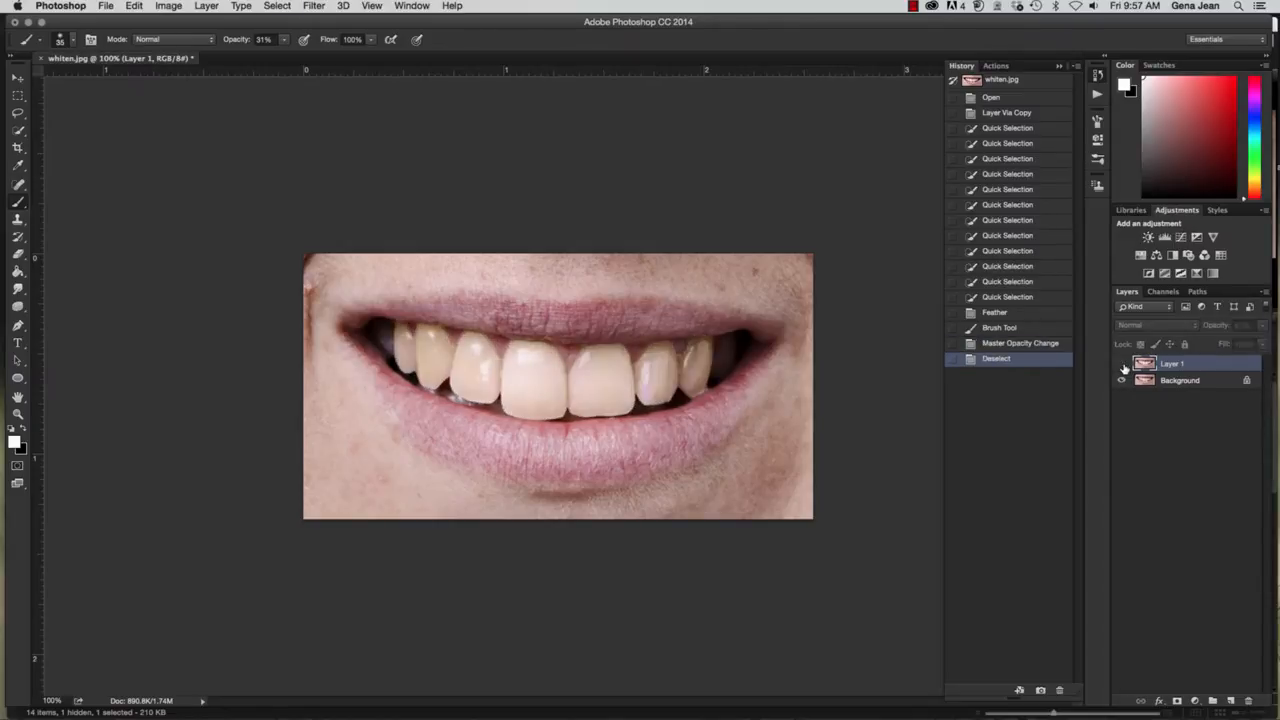
left_click(1122, 365)
left_click(1122, 365)
left_click(1122, 365)
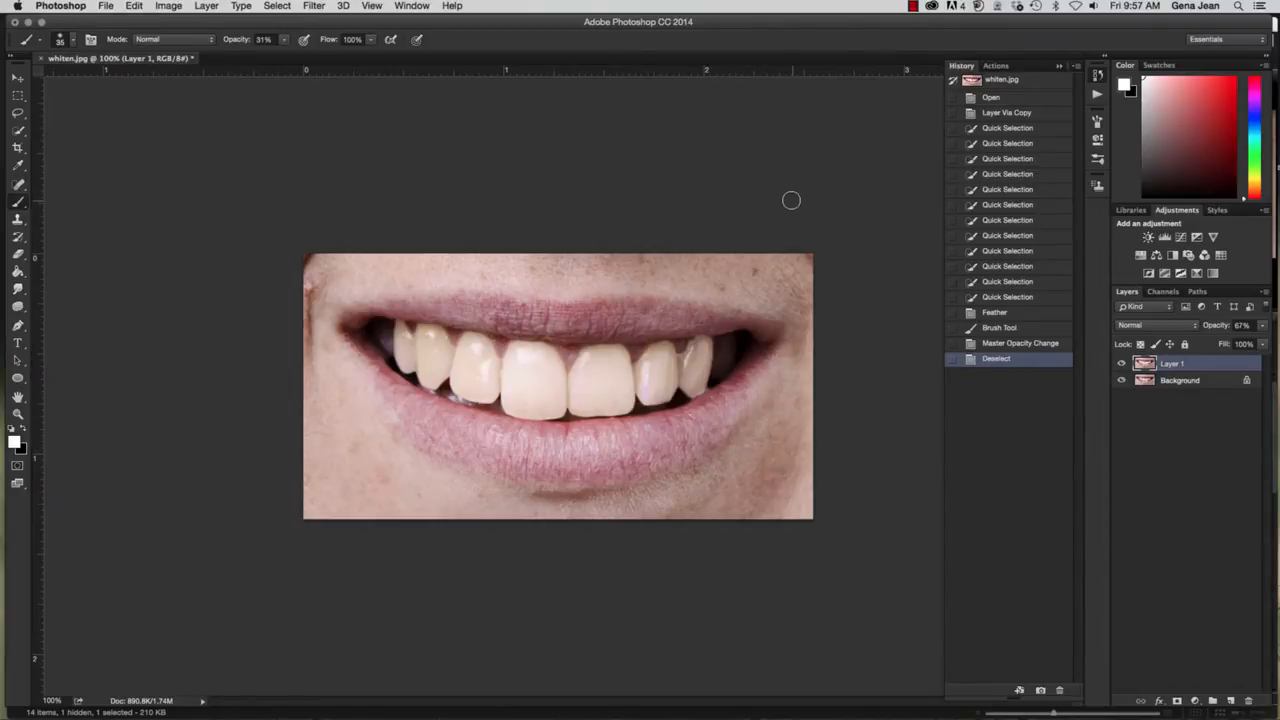
- Revert the image to its state just after the layer copy and add a white (ffffff) Solid Color fill layer above Layer 1
left_click(1000, 113)
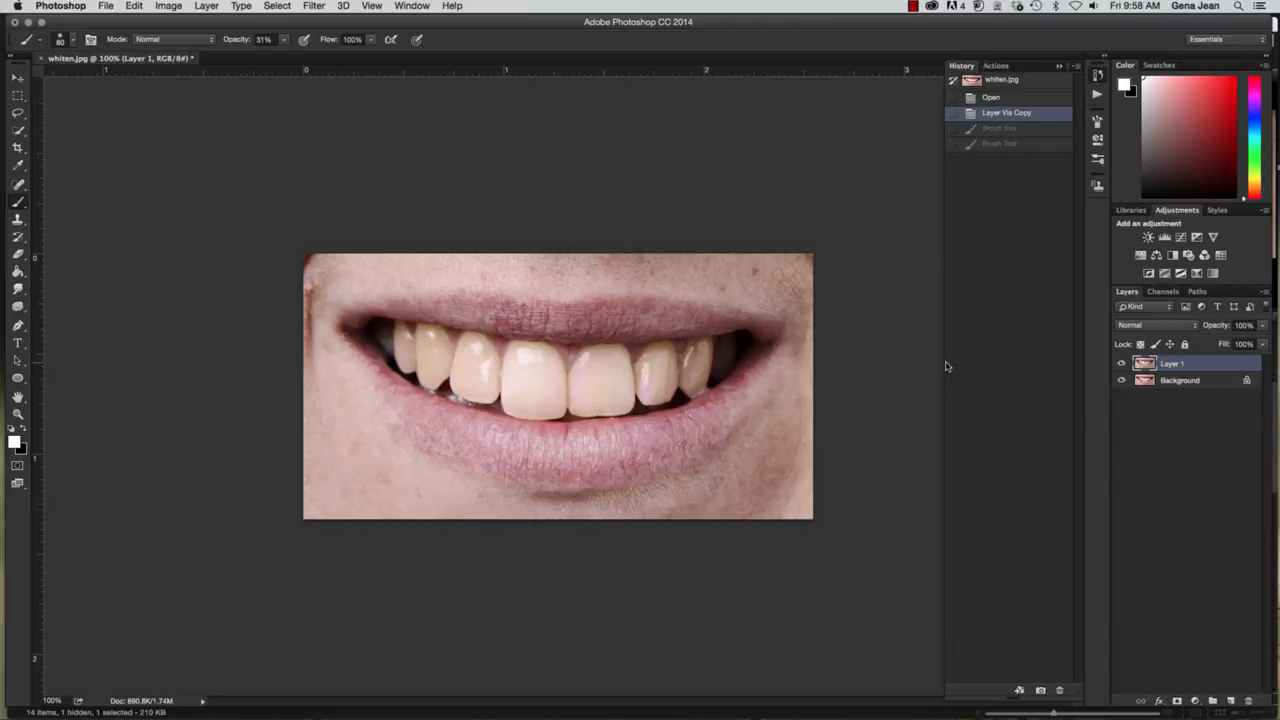
left_click(1195, 701)
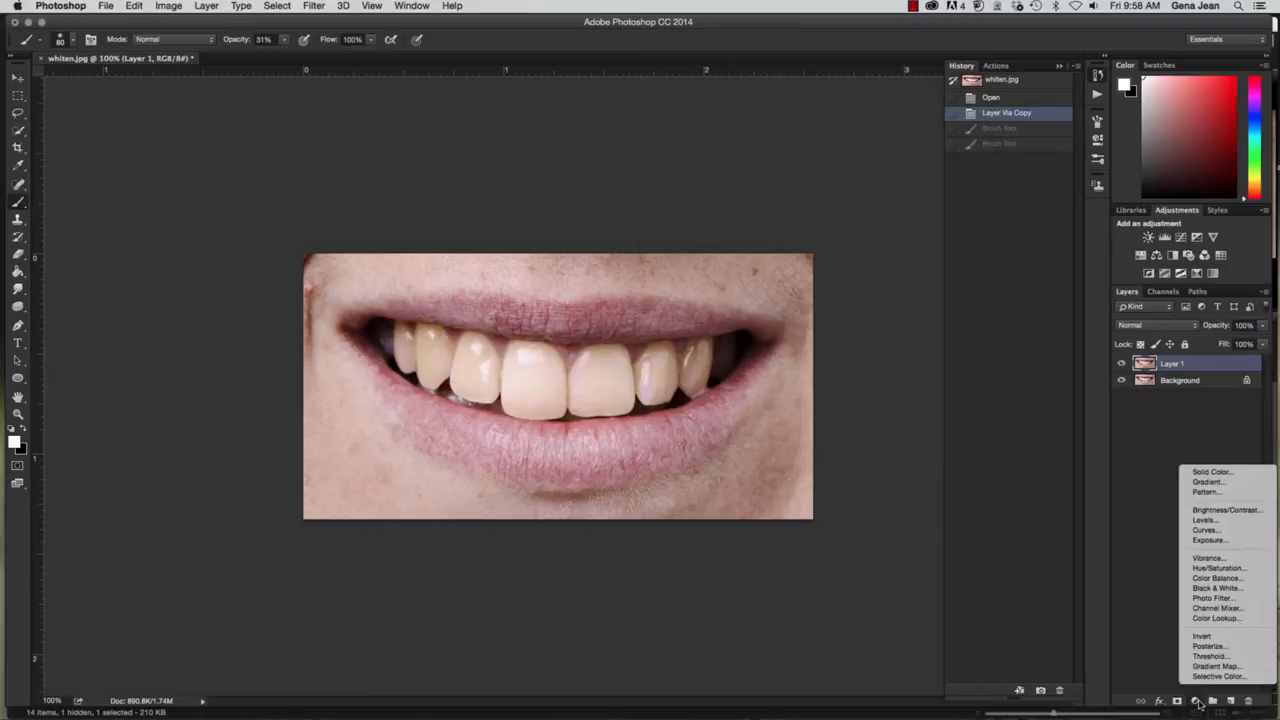
left_click(1230, 477)
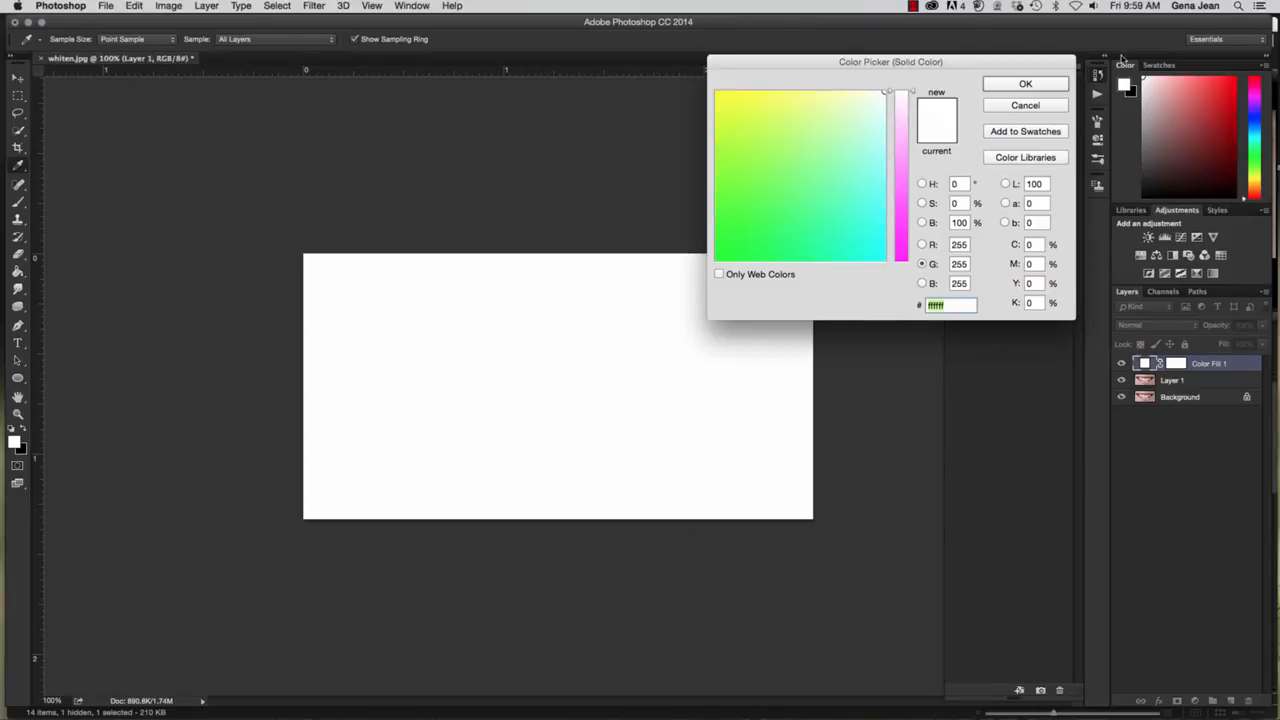
left_click(1026, 84)
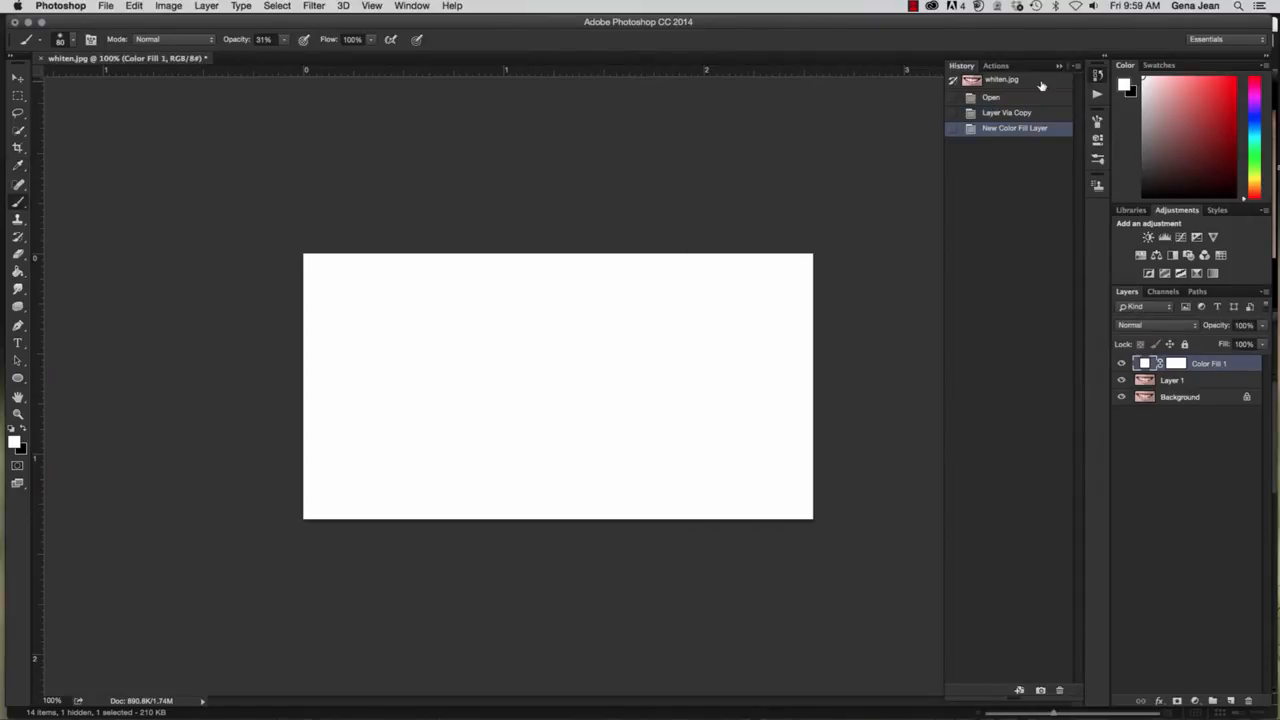
- Fill the mask of the Color Fill 1 layer with black using the Paint Bucket
left_click(1179, 367)
key("x")
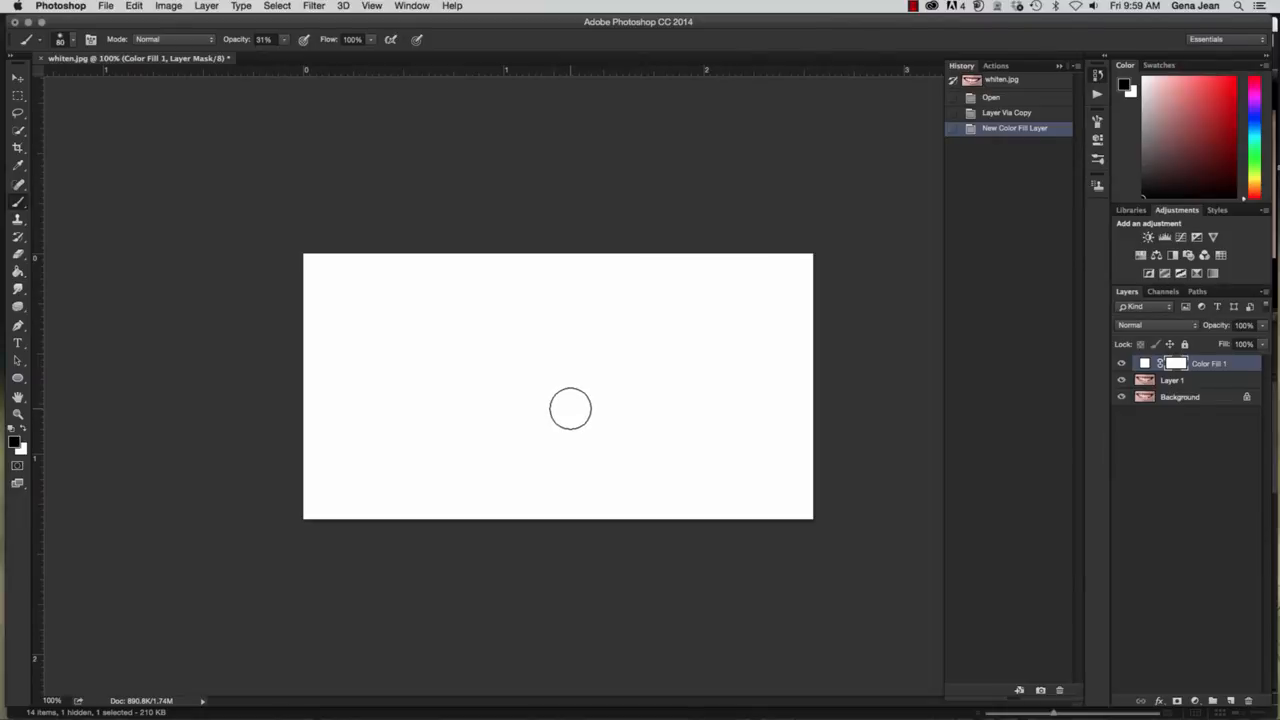
key("g")
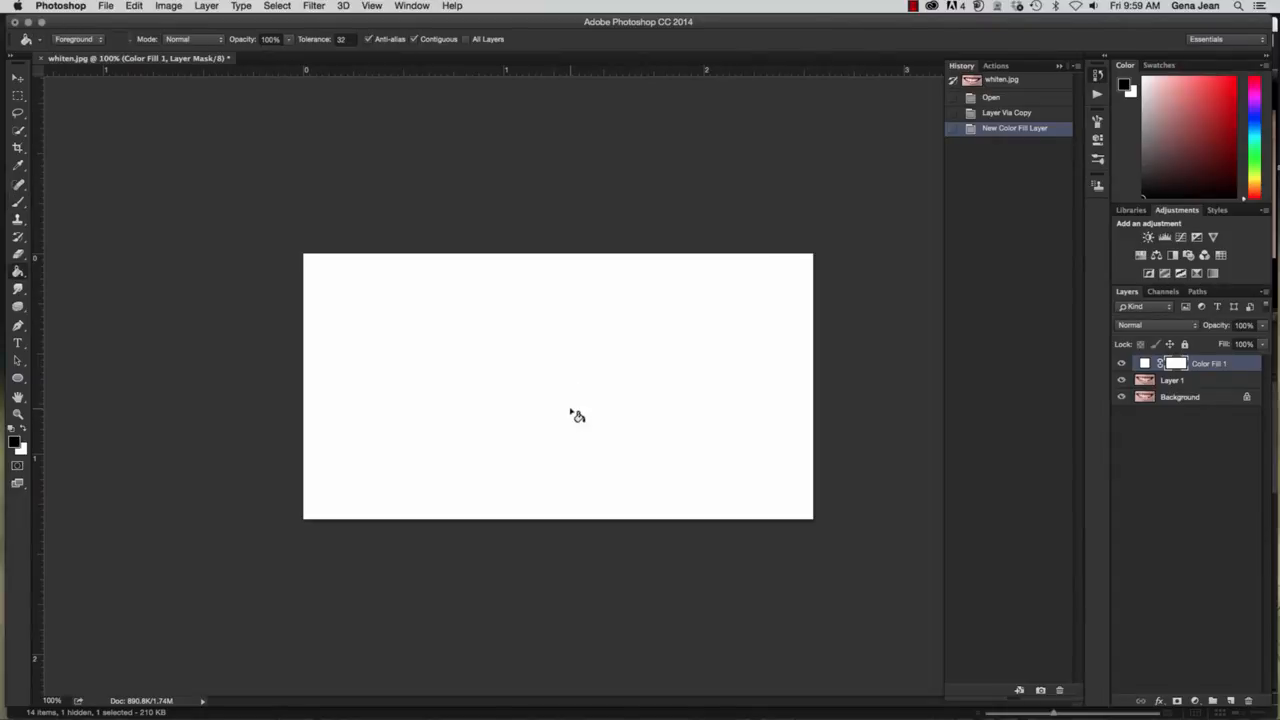
left_click(528, 352)
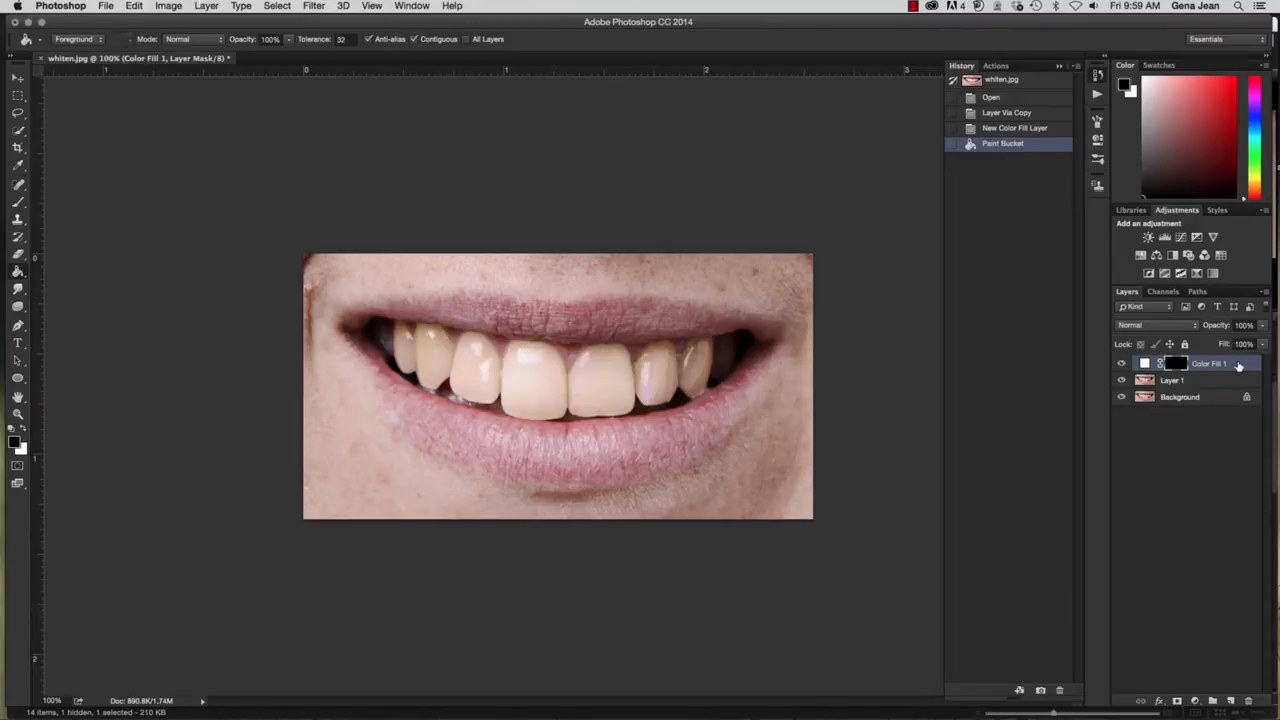
- Reduce the opacity of the Color Fill 1 layer to 15%
left_click(1145, 363)
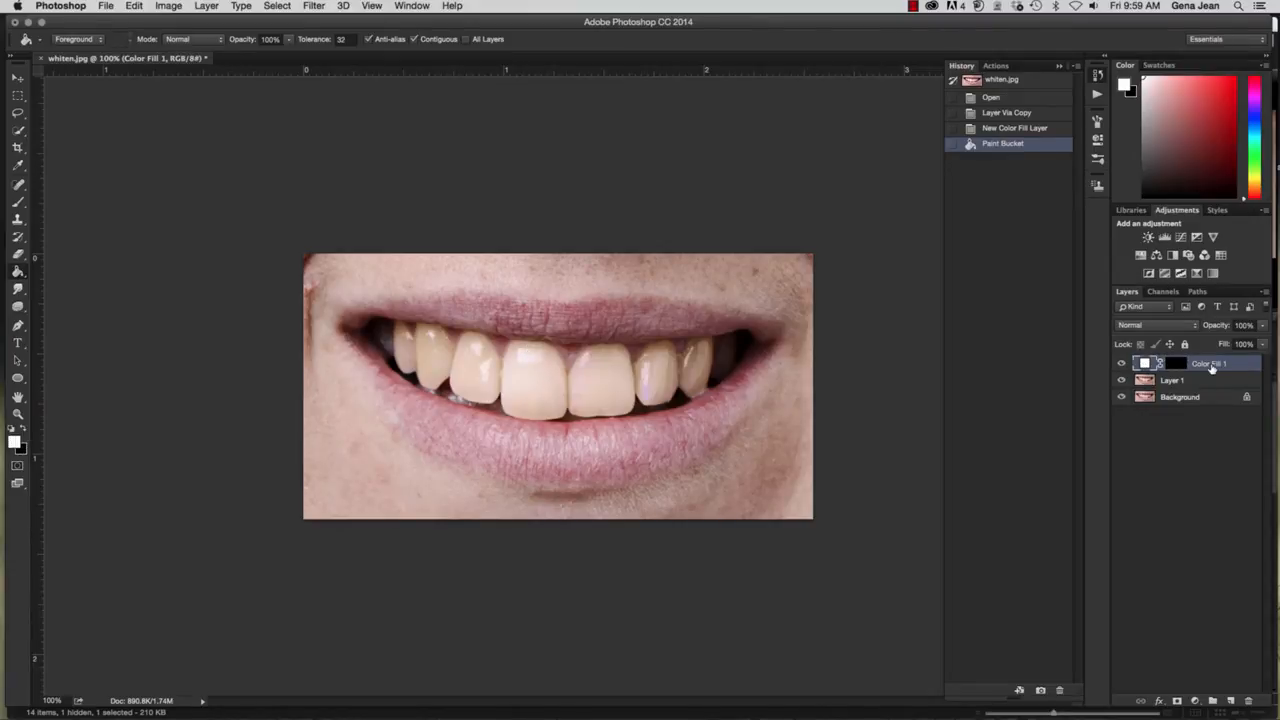
left_click(1263, 325)
left_click_drag(1234, 338, 1210, 343)
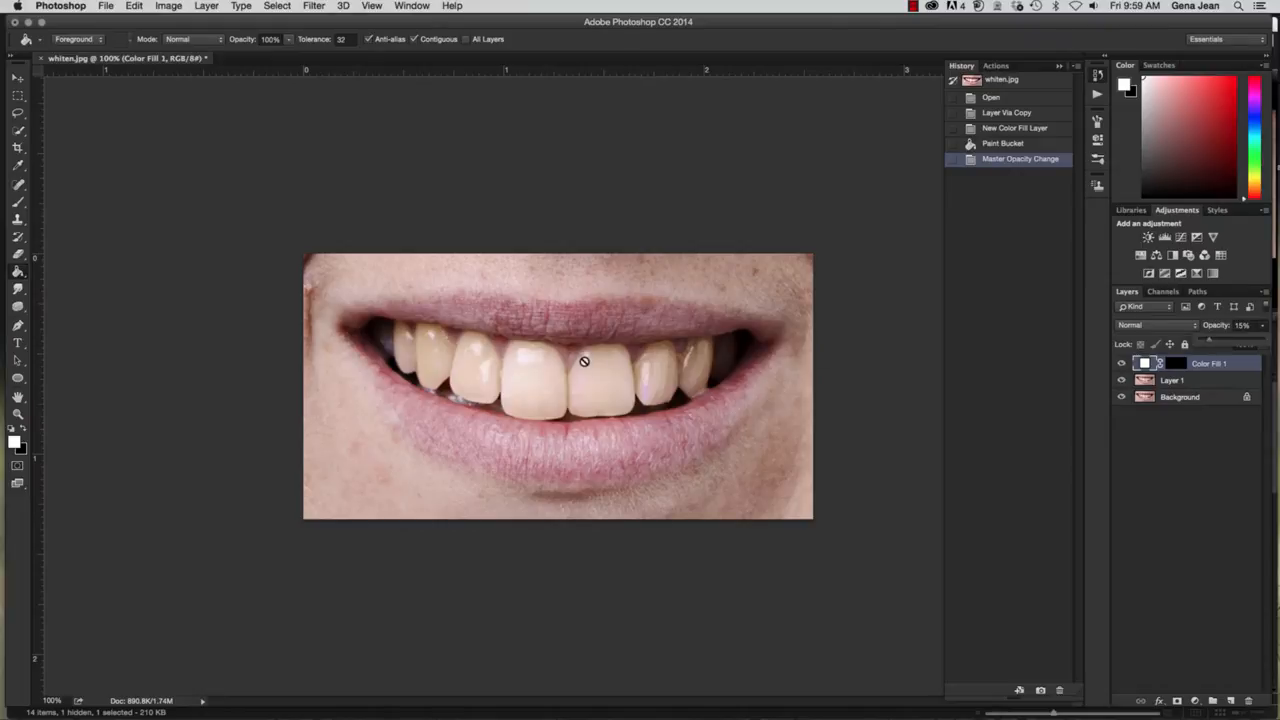
- Target the Color Fill 1 layer mask and prepare a 25-pixel Brush with white as the foreground color
left_click(1174, 364)
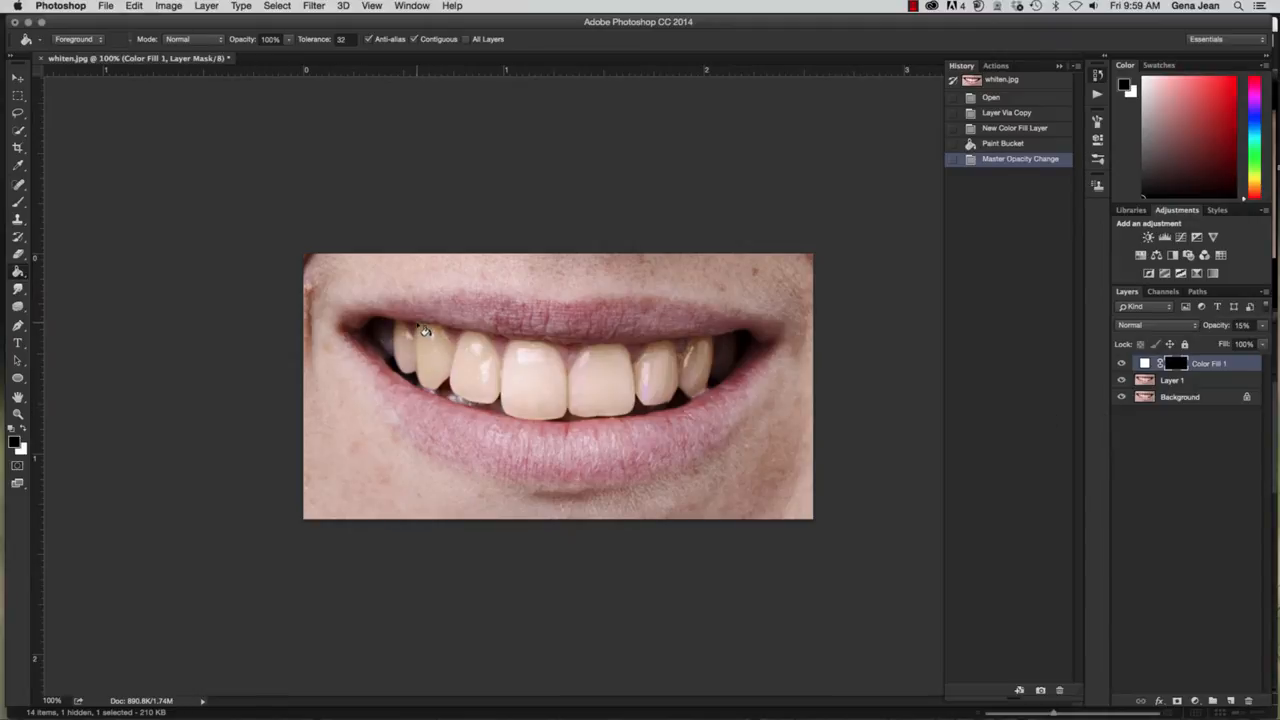
key("b")
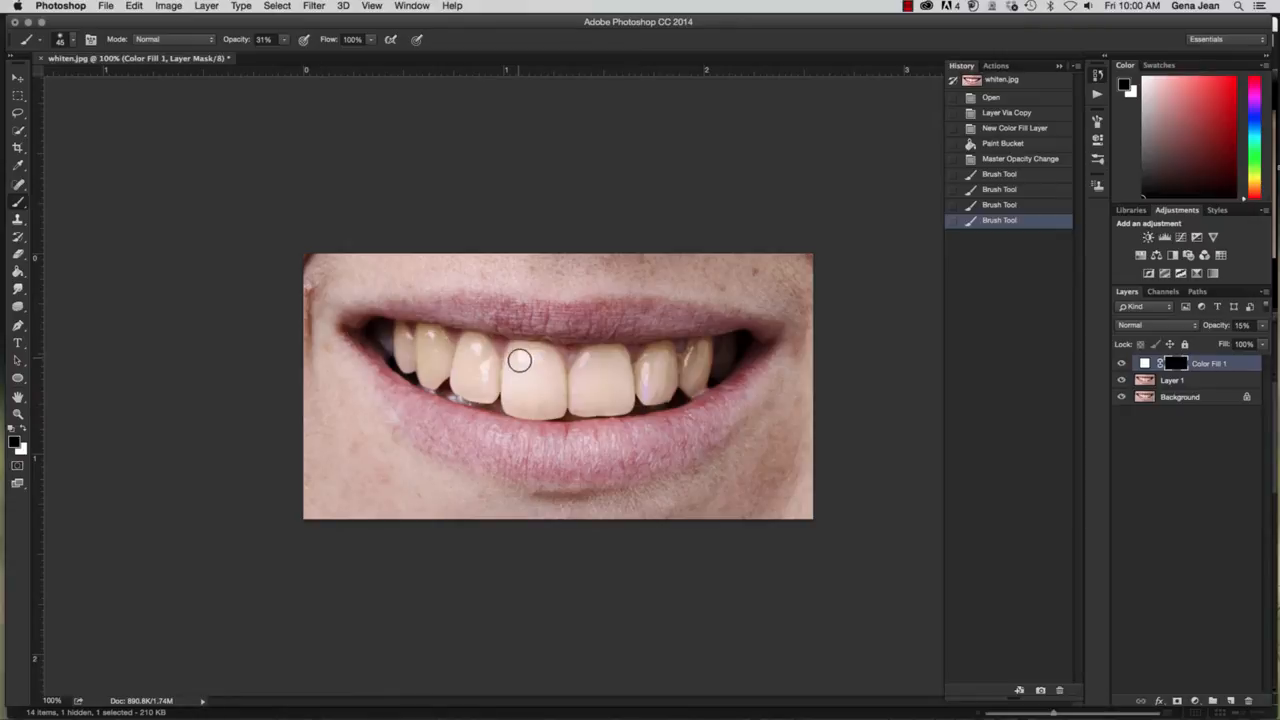
key("bracketleft")
key("bracketleft")
key("x")
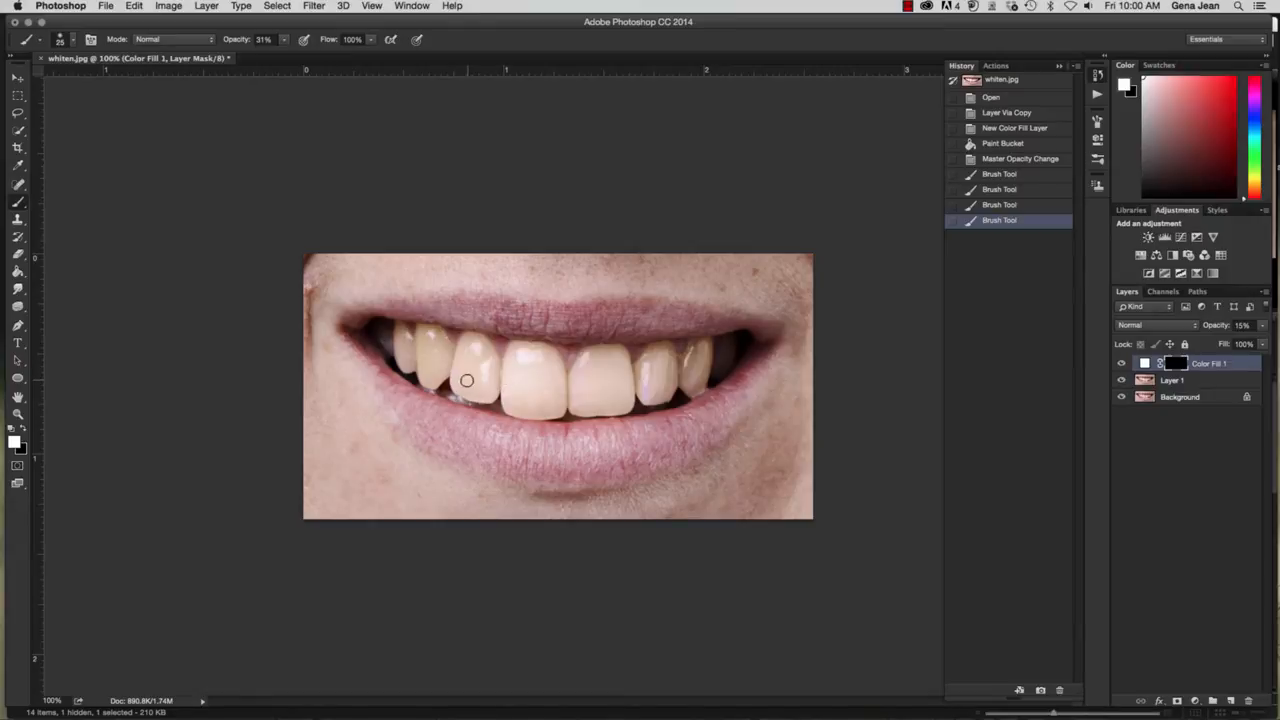
- Set the brush opacity to 66% and paint white on the mask over the teeth on the image's left side
left_click(286, 43)
left_click_drag(292, 55, 340, 63)
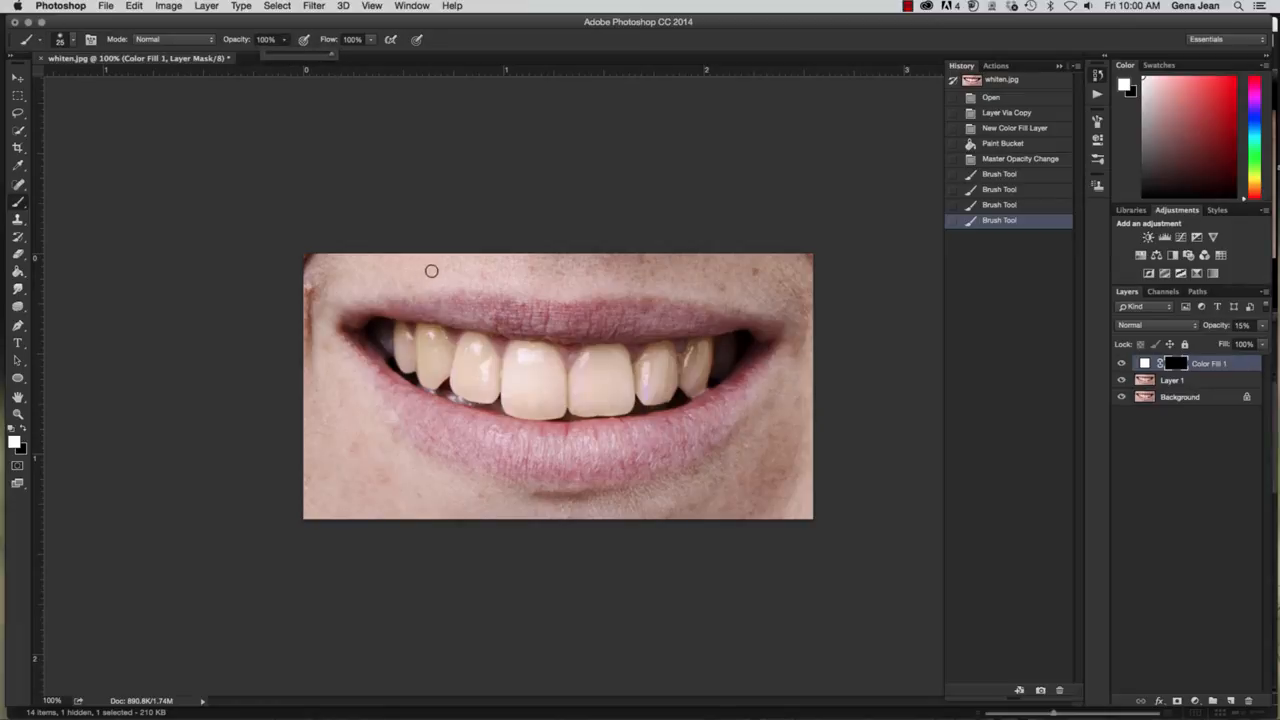
left_click(316, 58)
mouse_move(447, 337)
left_mouse_down()
mouse_move(442, 375)
mouse_move(427, 337)
mouse_move(464, 358)
mouse_move(431, 335)
mouse_move(439, 383)
mouse_move(453, 360)
mouse_move(434, 329)
mouse_move(452, 355)
mouse_move(417, 334)
mouse_move(410, 348)
mouse_move(403, 331)
mouse_move(492, 369)
mouse_move(481, 343)
mouse_move(470, 339)
mouse_move(467, 363)
mouse_move(485, 352)
mouse_move(481, 387)
left_mouse_up()
left_click(450, 356)
mouse_move(523, 343)
left_mouse_down()
mouse_move(513, 381)
mouse_move(526, 350)
mouse_move(556, 368)
left_mouse_up()
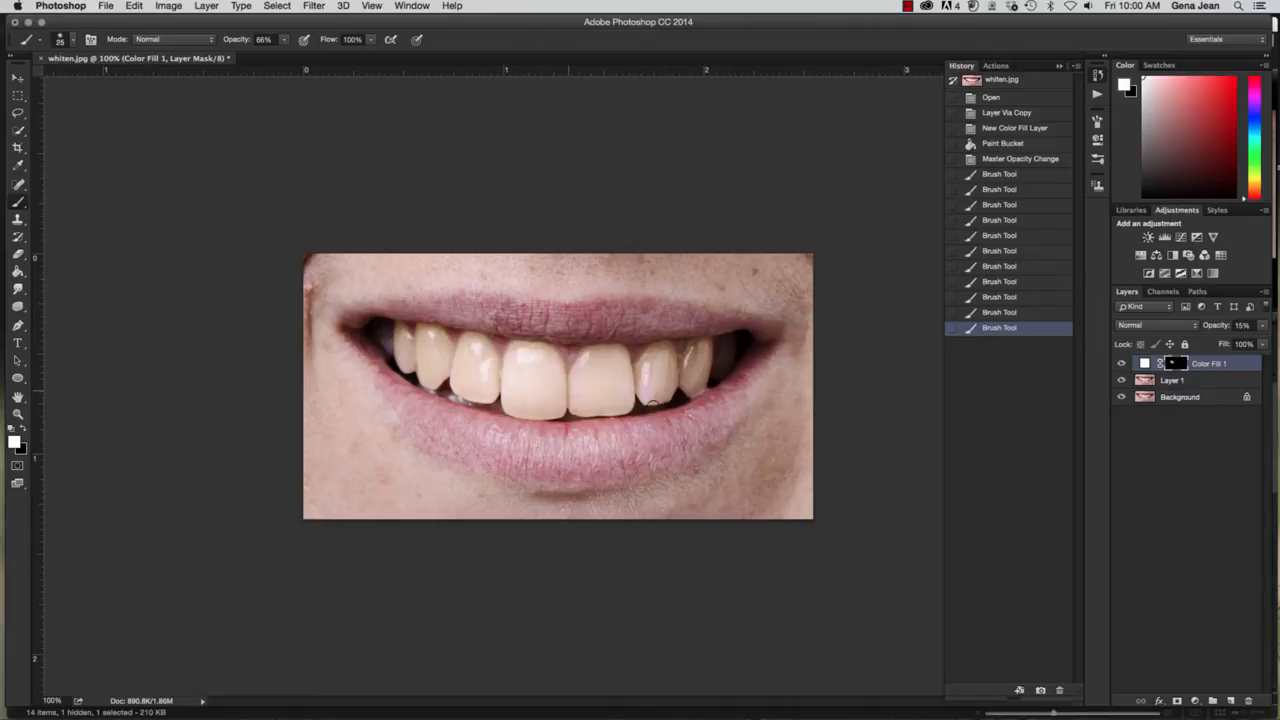
- Raise the Color Fill 1 layer's opacity to 49%
left_click(1263, 327)
left_click_drag(1208, 343, 1221, 343)
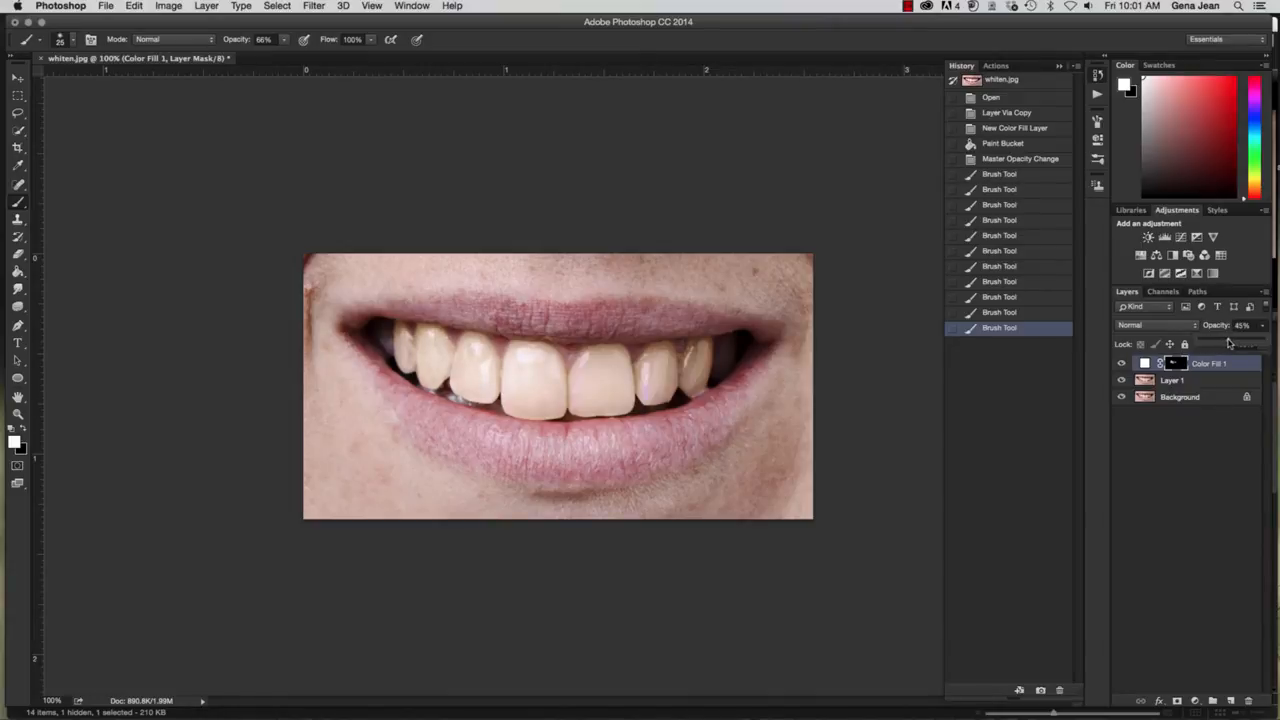
left_click_drag(1232, 343, 1230, 343)
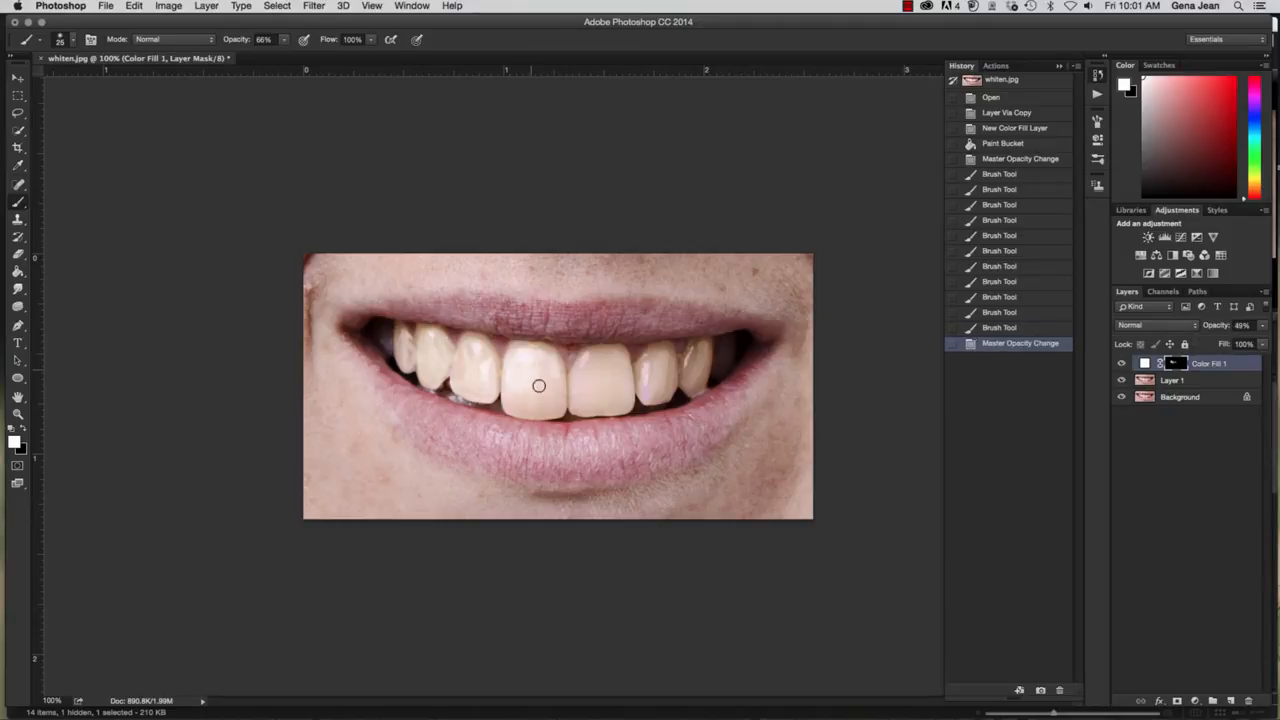
- Paint white on the mask over the large left front tooth, enlarging the brush to 40 pixels and redoing one stroke
left_click_drag(552, 394, 545, 373)
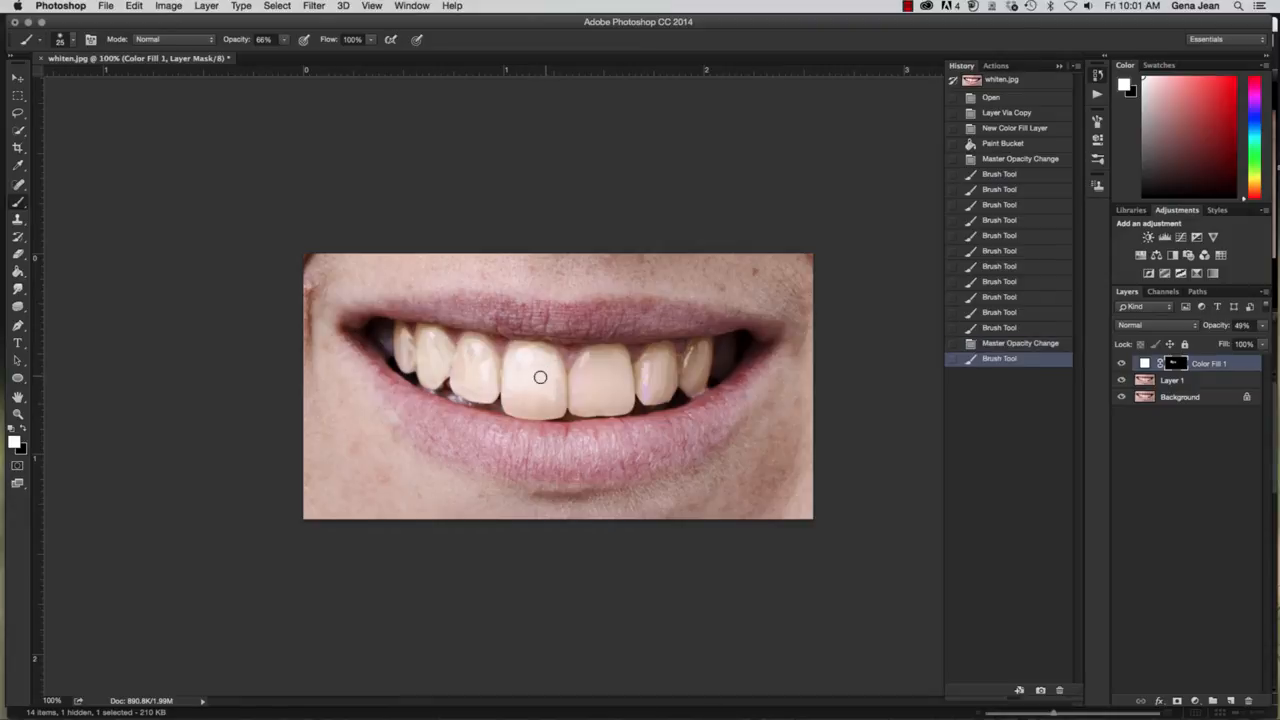
key("bracketright")
key("bracketright")
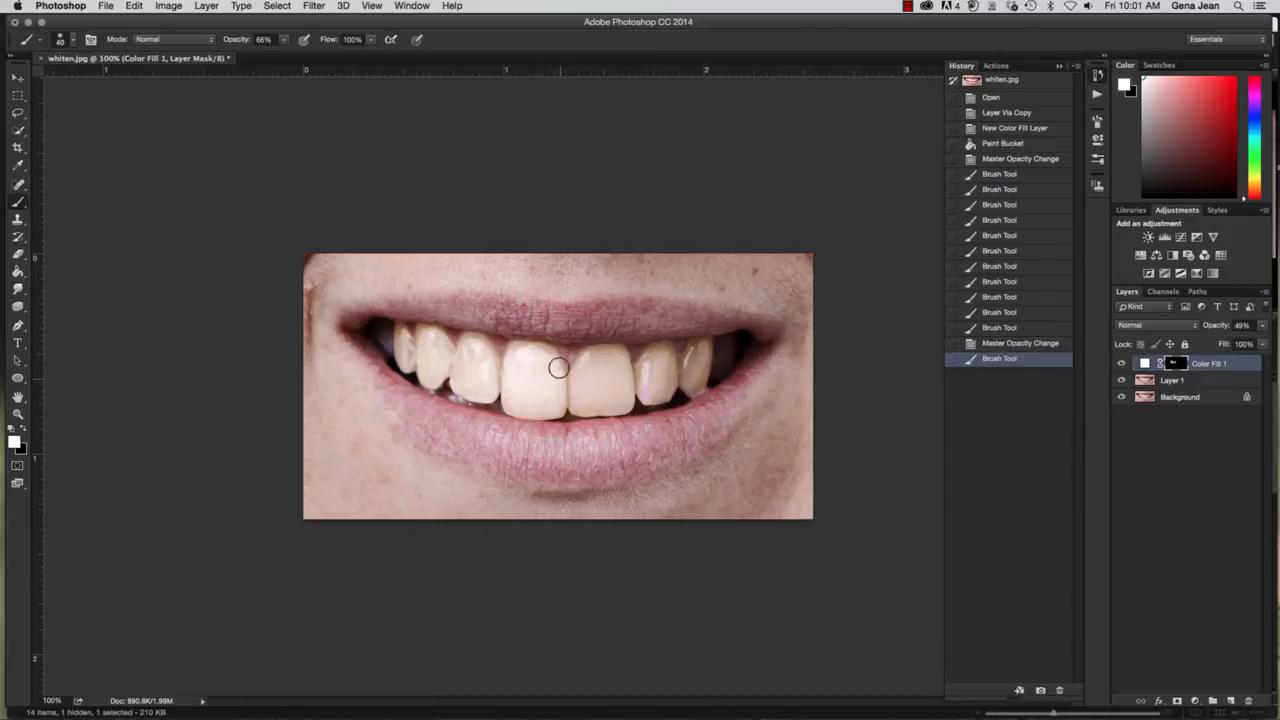
left_click(516, 393)
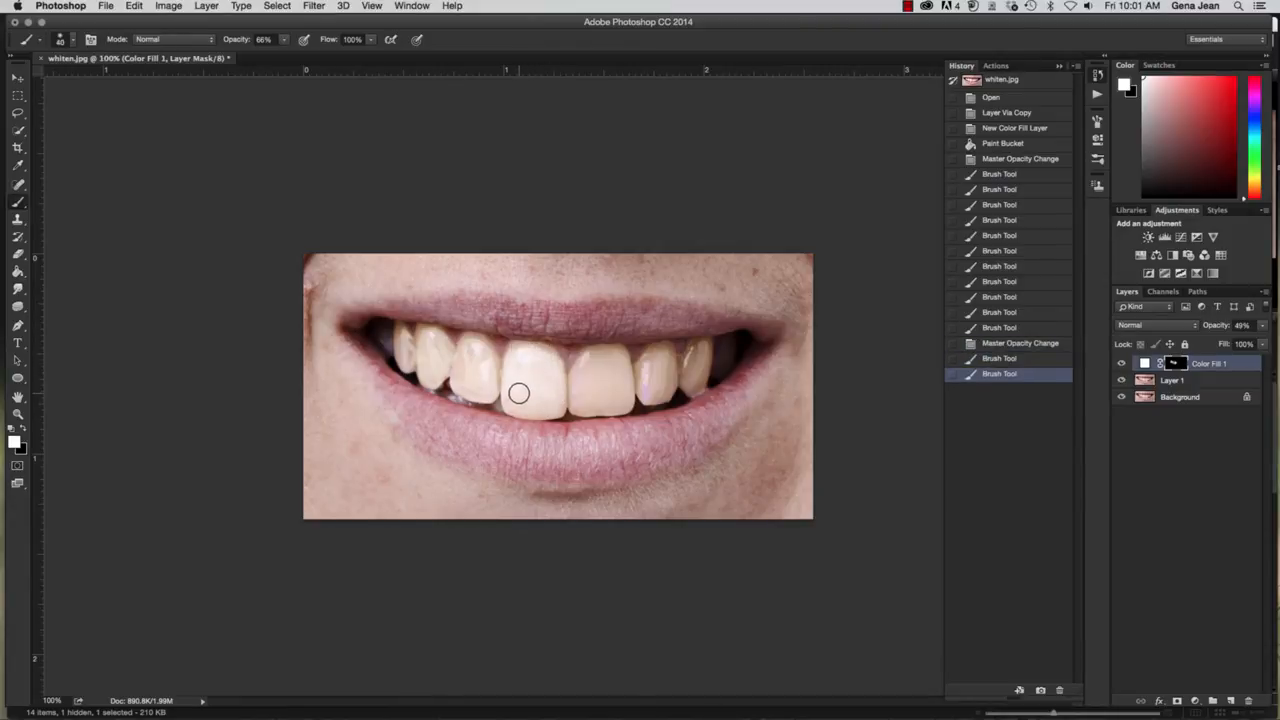
key("super+z")
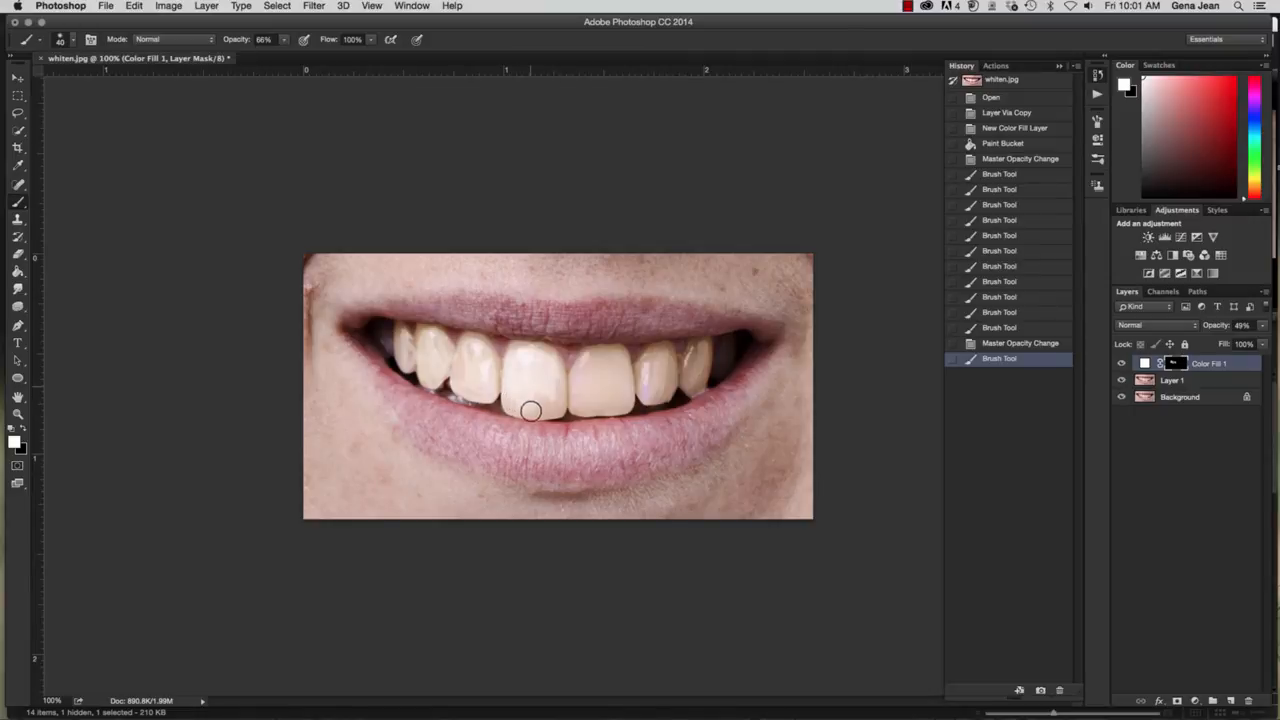
mouse_move(553, 406)
left_mouse_down()
mouse_move(561, 361)
mouse_move(549, 400)
left_mouse_up()
left_click(549, 400)
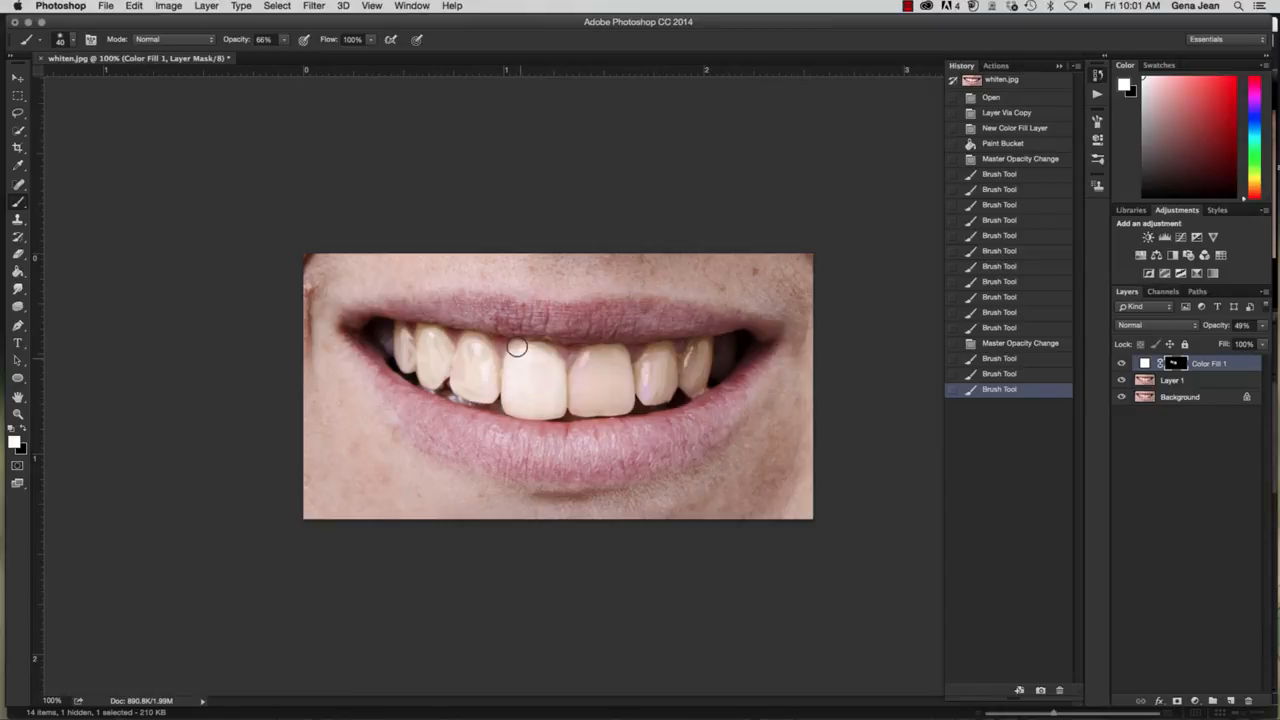
left_click(555, 362)
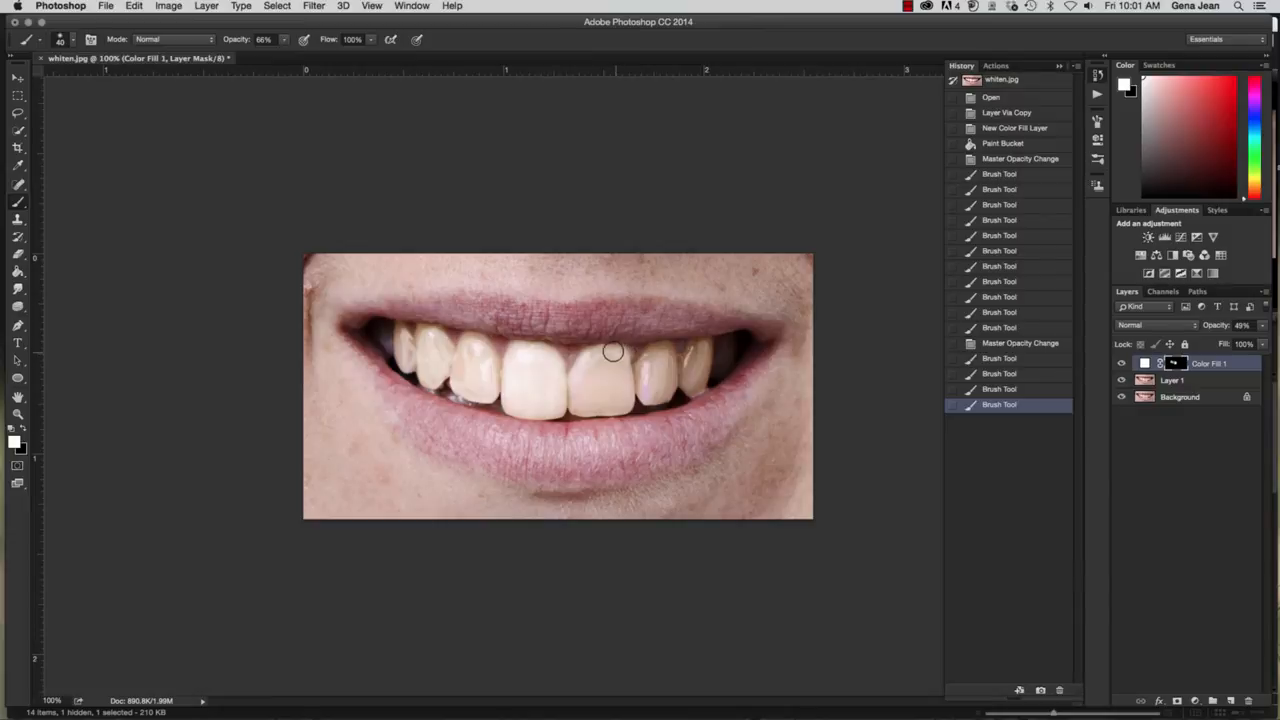
- Paint white on the mask over the right front tooth and the side teeth on both sides of the smile
mouse_move(611, 355)
left_mouse_down()
mouse_move(624, 410)
mouse_move(580, 408)
mouse_move(615, 409)
mouse_move(595, 407)
mouse_move(615, 359)
mouse_move(589, 399)
mouse_move(582, 378)
mouse_move(569, 395)
mouse_move(669, 396)
mouse_move(638, 391)
mouse_move(657, 351)
mouse_move(672, 361)
mouse_move(667, 345)
mouse_move(632, 379)
mouse_move(643, 400)
mouse_move(660, 366)
left_mouse_up()
left_click_drag(668, 362, 690, 348)
mouse_move(688, 350)
left_mouse_down()
mouse_move(682, 385)
mouse_move(705, 345)
mouse_move(688, 390)
mouse_move(708, 362)
mouse_move(700, 390)
mouse_move(686, 392)
mouse_move(701, 386)
mouse_move(710, 345)
mouse_move(677, 353)
left_mouse_up()
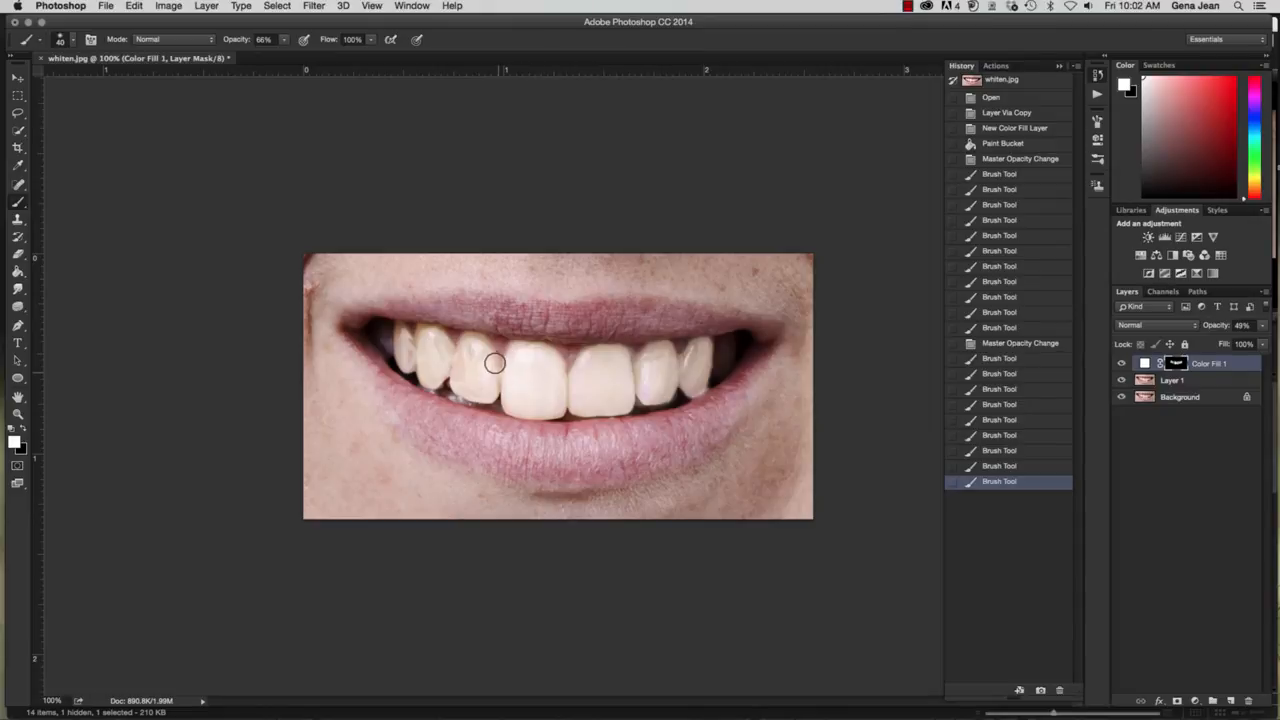
mouse_move(478, 342)
left_mouse_down()
mouse_move(448, 375)
mouse_move(469, 385)
mouse_move(463, 358)
mouse_move(475, 391)
mouse_move(462, 370)
mouse_move(471, 353)
mouse_move(505, 384)
mouse_move(476, 373)
left_mouse_up()
mouse_move(421, 355)
left_mouse_down()
mouse_move(405, 360)
mouse_move(414, 352)
mouse_move(442, 380)
mouse_move(427, 381)
mouse_move(496, 373)
mouse_move(455, 356)
mouse_move(479, 345)
mouse_move(485, 373)
mouse_move(468, 342)
mouse_move(486, 370)
left_mouse_up()
left_click_drag(485, 362, 480, 372)
mouse_move(478, 376)
left_mouse_down()
mouse_move(528, 400)
mouse_move(530, 370)
mouse_move(423, 324)
mouse_move(464, 360)
mouse_move(431, 334)
mouse_move(445, 368)
mouse_move(516, 371)
left_mouse_up()
- Clean up the whitening spill along the gums and lips by painting black on the mask with a 9-pixel brush at 100% opacity
key("bracketleft")
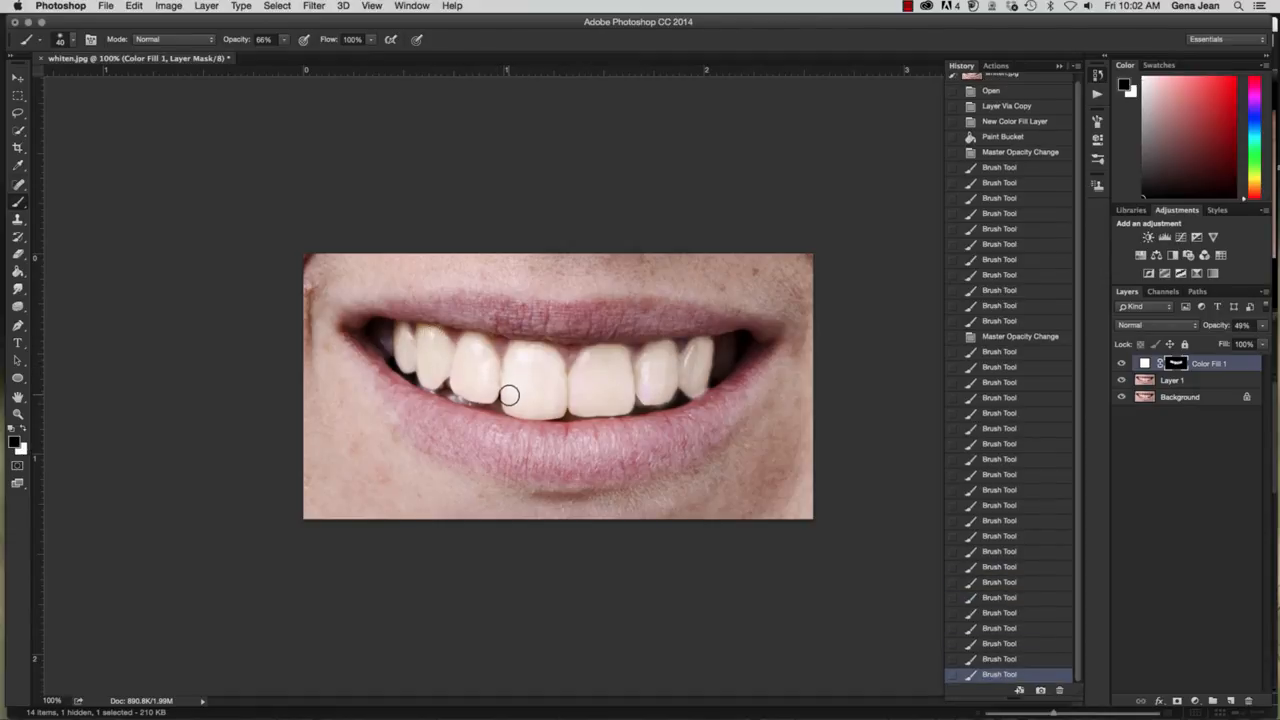
key("bracketleft")
key("bracketleft")
left_click(497, 341)
left_click(284, 39)
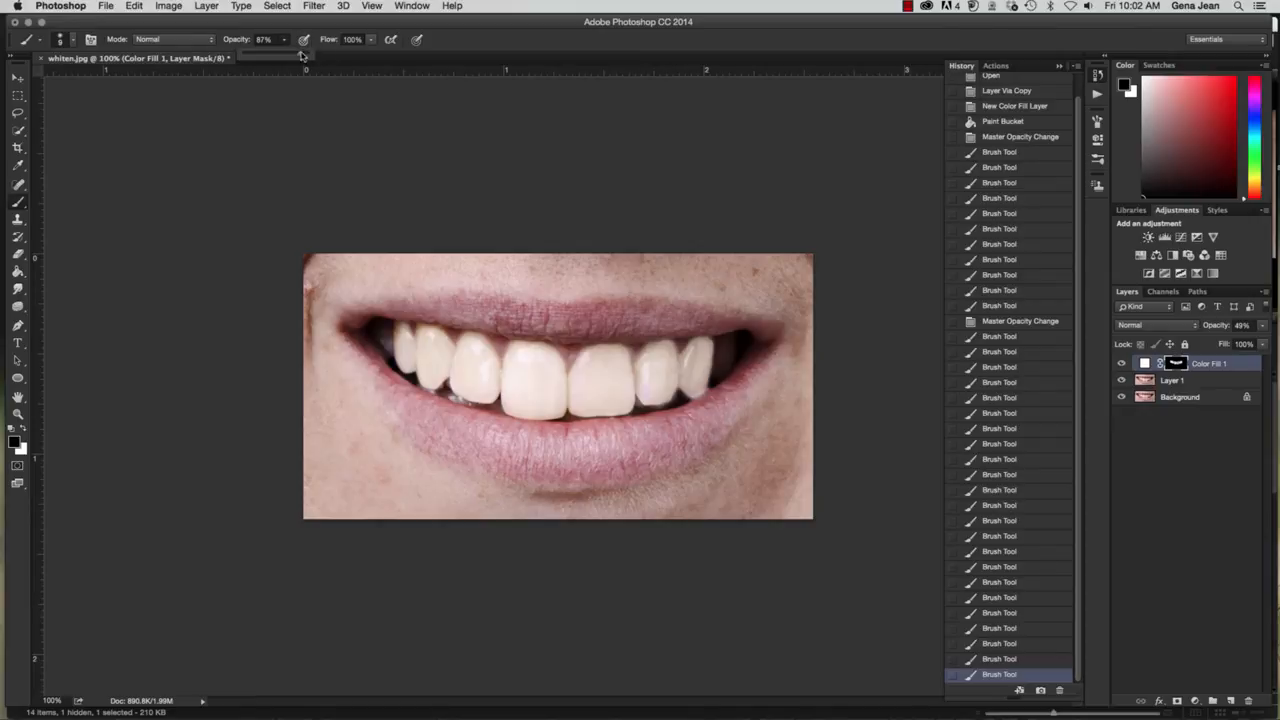
left_click_drag(301, 56, 322, 63)
left_click(522, 340)
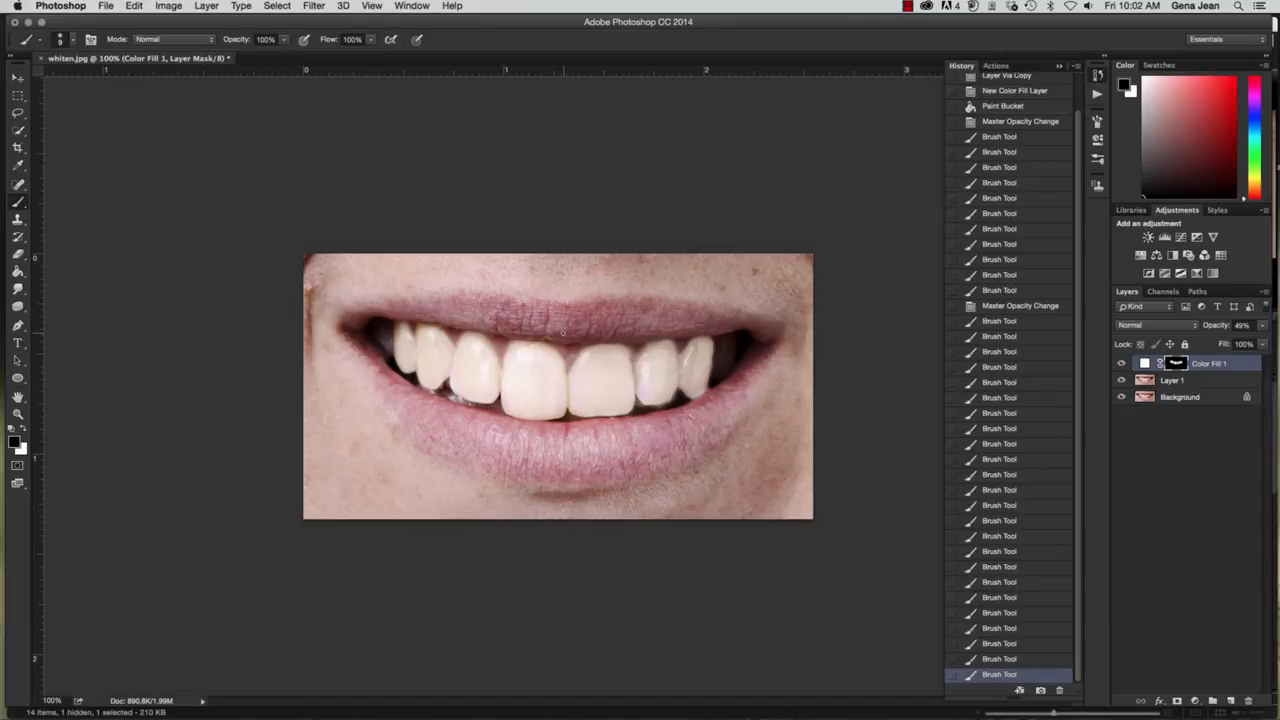
left_click(677, 348)
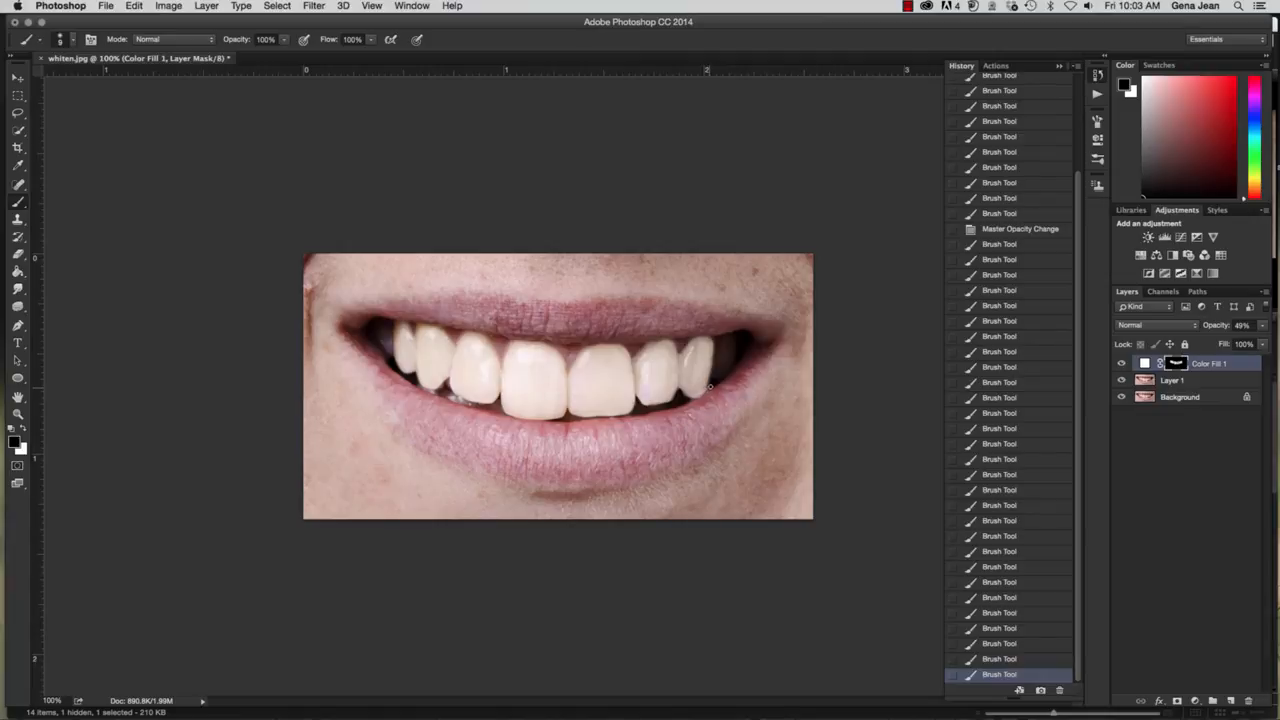
left_click_drag(712, 385, 672, 407)
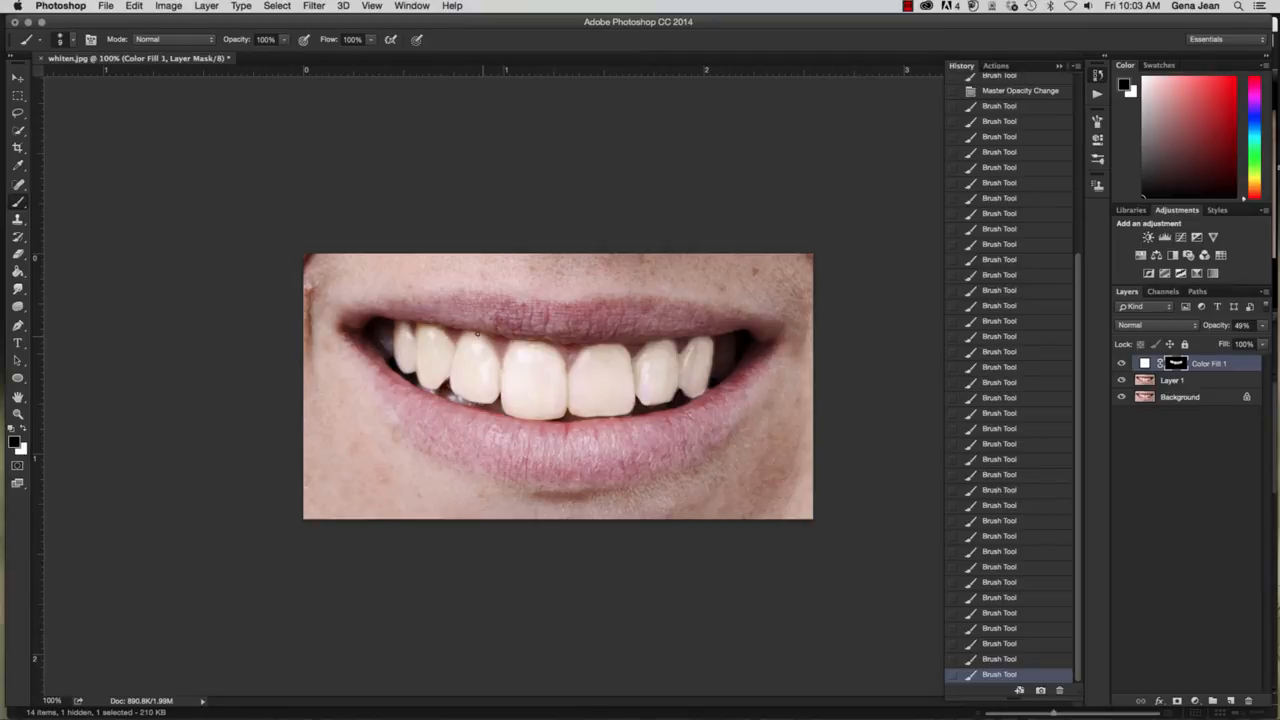
- Refine the mask around the left side teeth with the small brush, lowering its opacity to 60% and then 25%
key("x")
key("x")
left_click_drag(283, 40, 258, 57)
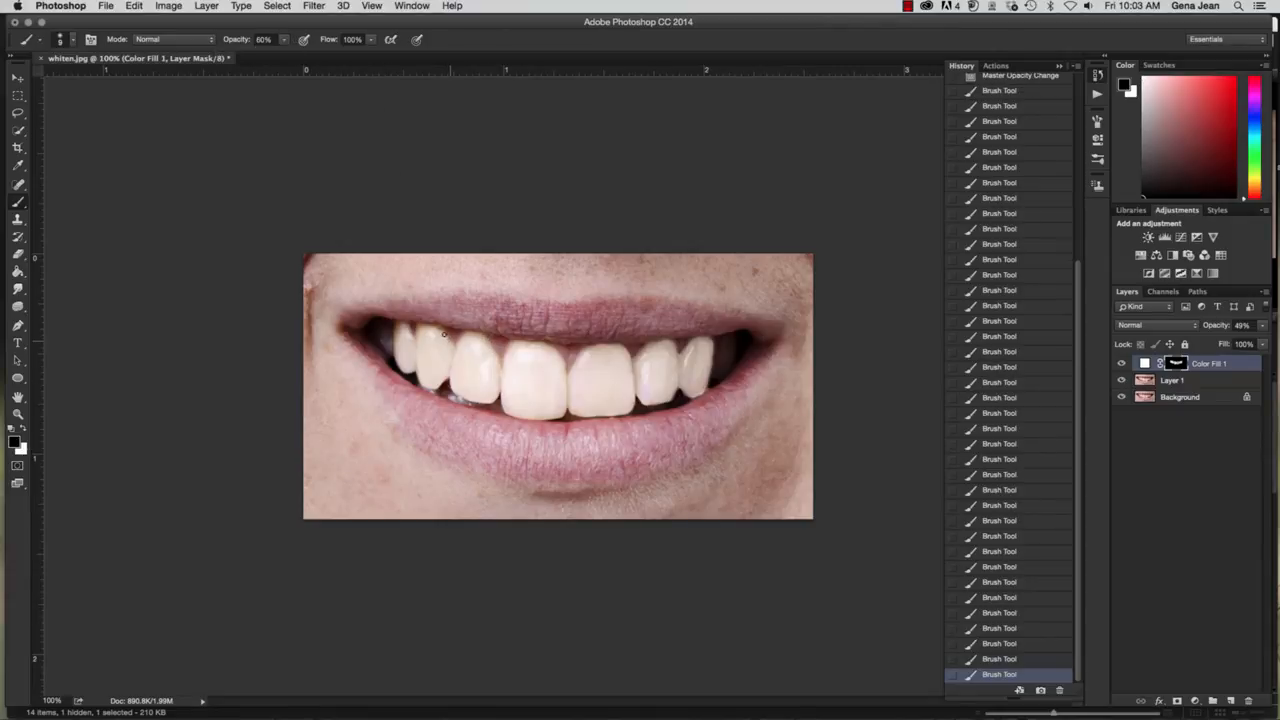
left_click_drag(440, 330, 462, 354)
key("x")
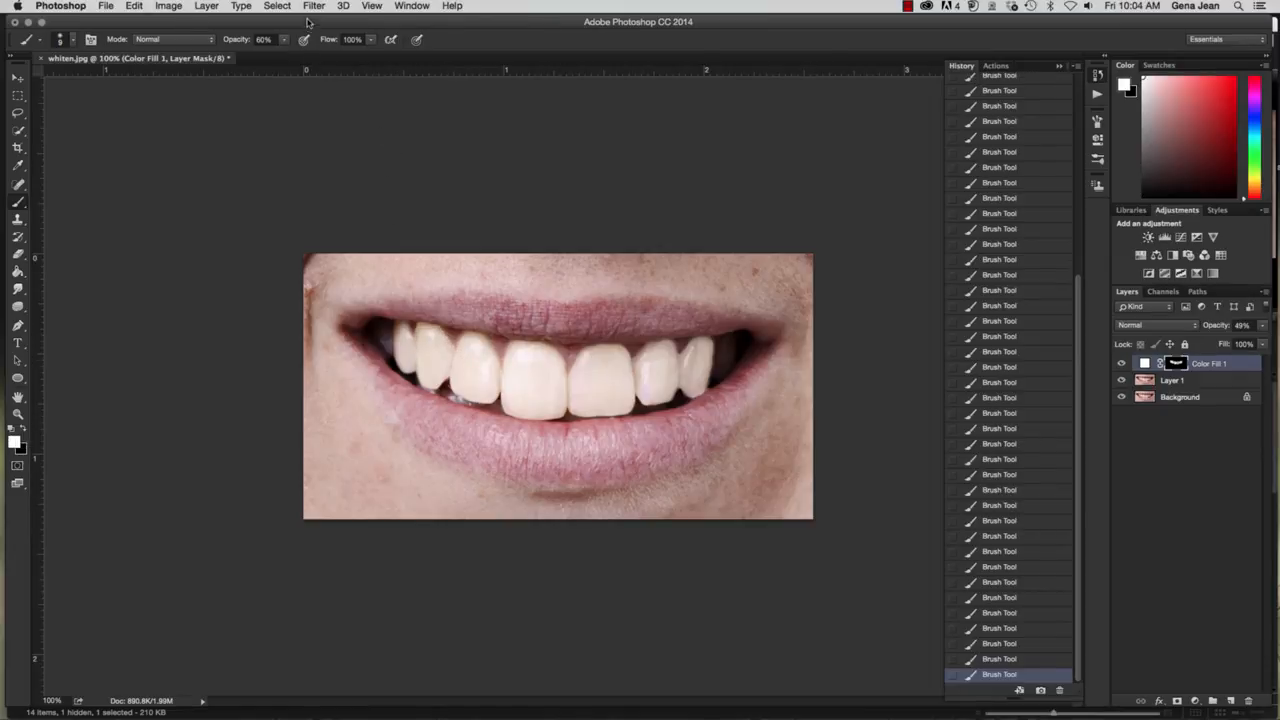
left_click(285, 40)
key("x")
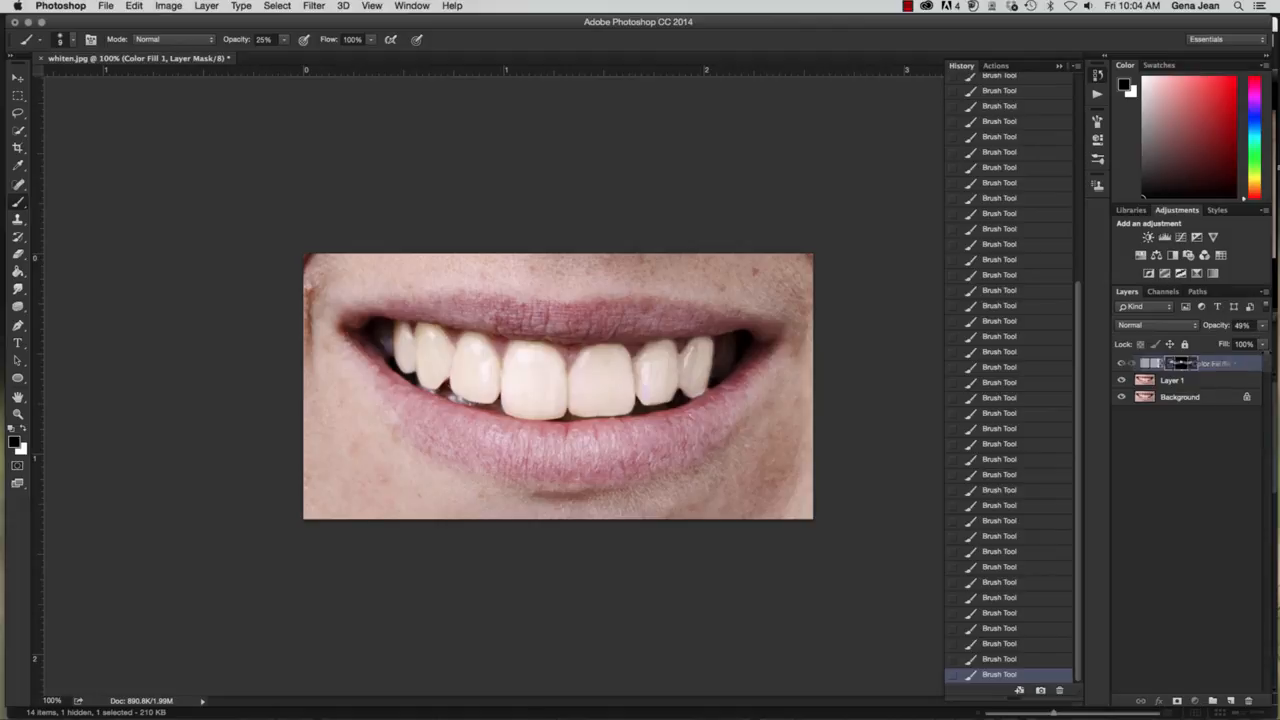
- Test the Color Fill 1 layer at 0% opacity and set it to 50%
left_click(1264, 327)
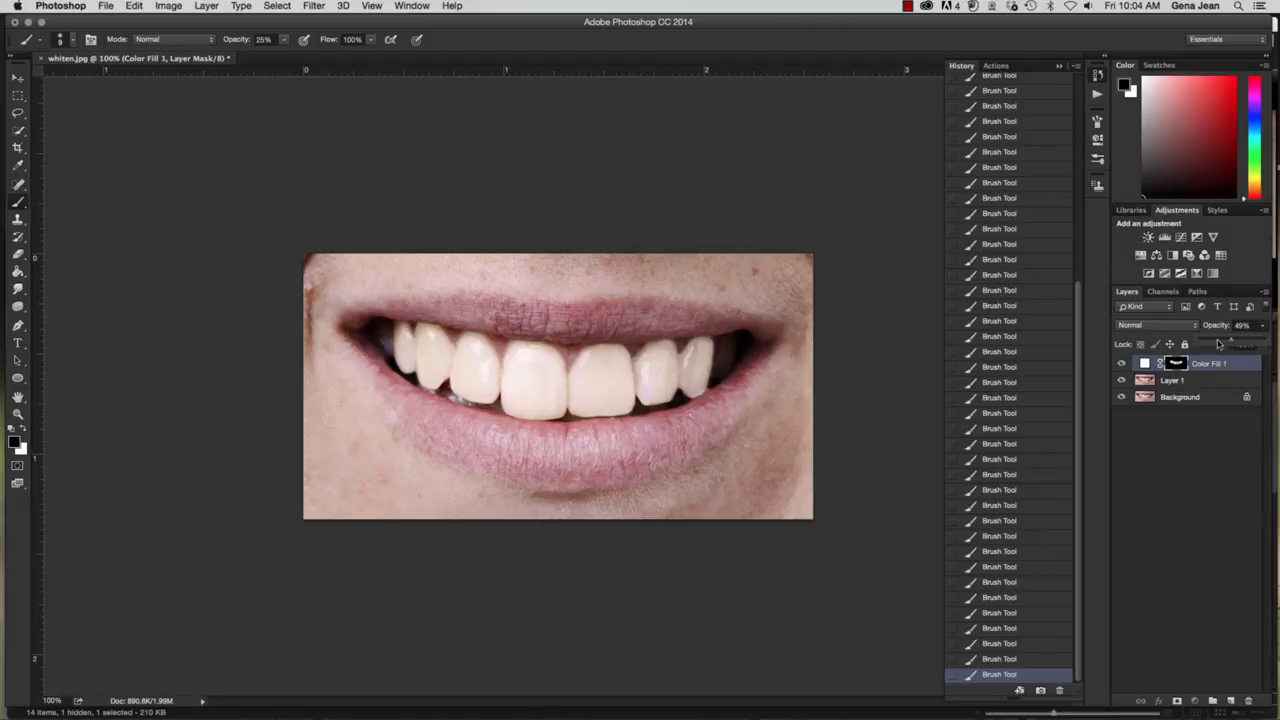
left_click_drag(1217, 343, 1197, 345)
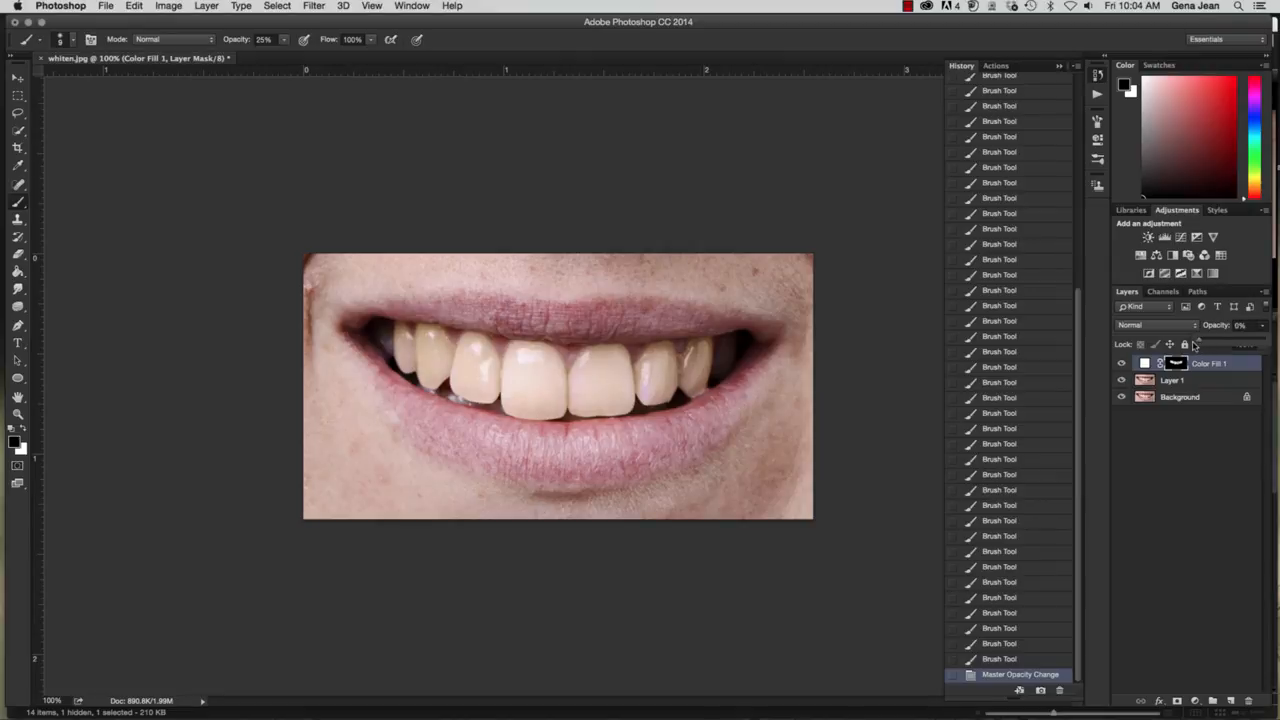
left_click_drag(1200, 345, 1233, 344)
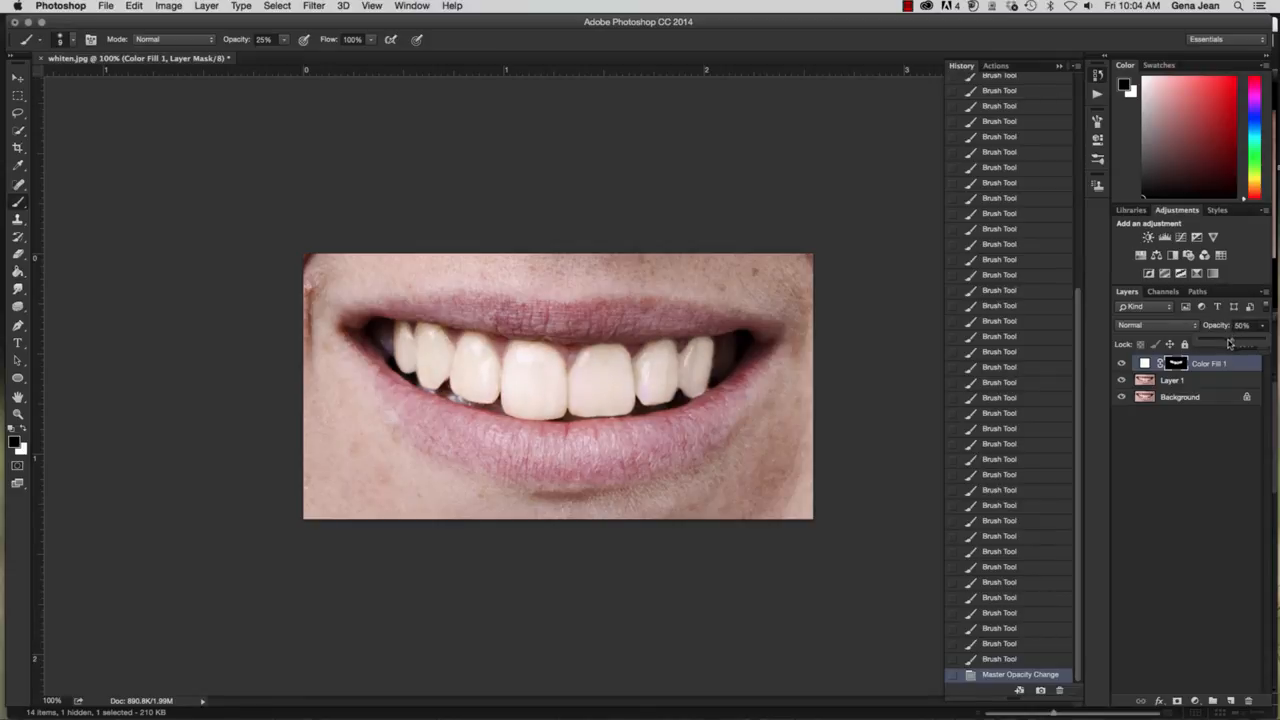
- Compare the teeth before and after whitening by toggling the Color Fill 1 layer's visibility
left_click(1121, 364)
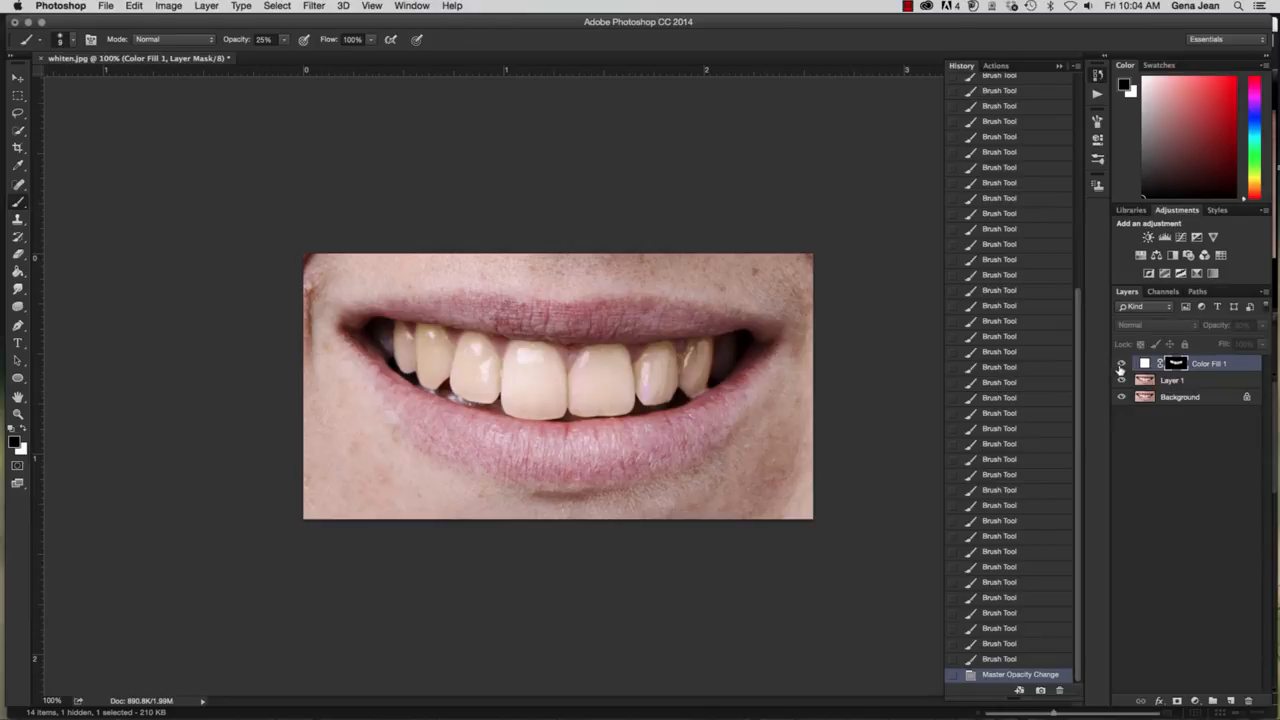
left_click(1121, 364)
left_click(1120, 366)
left_click(1120, 367)
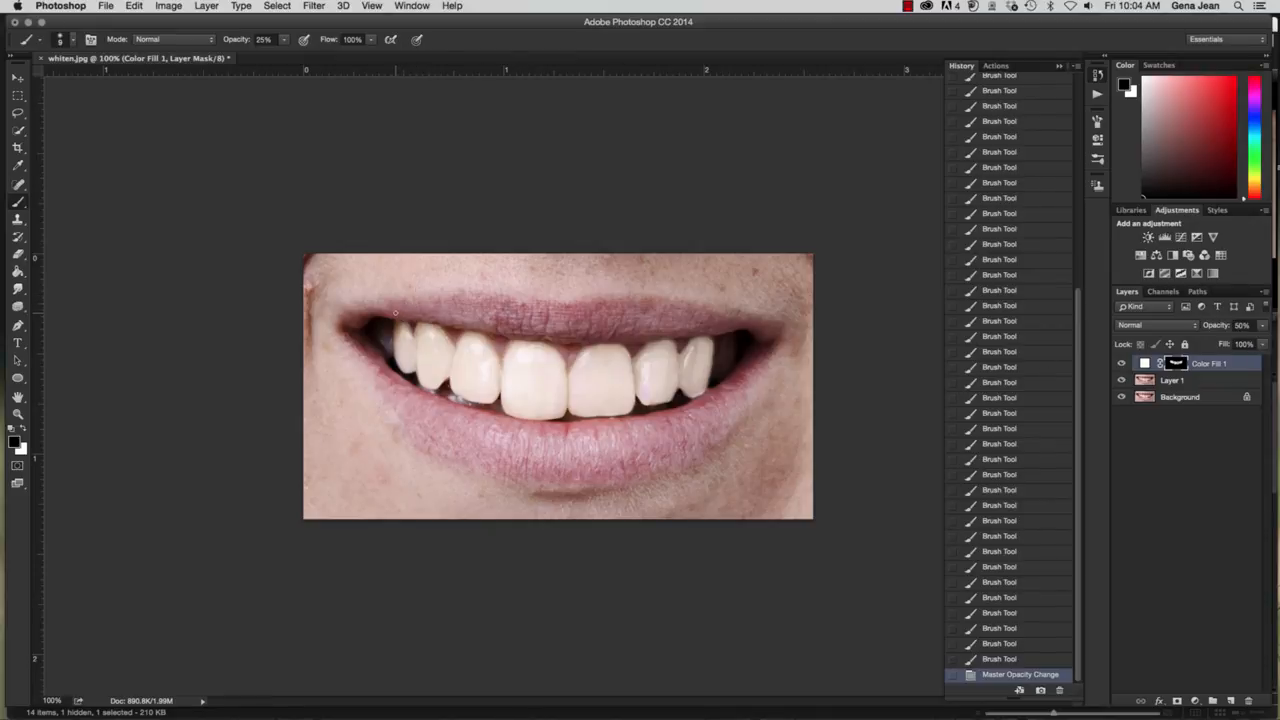
- Even out the whitening by painting white on the mask over the teeth with a 20-pixel brush at 25% opacity
key("x")
key("bracketright")
key("bracketright")
left_click_drag(475, 344, 488, 380)
mouse_move(665, 380)
left_mouse_down()
mouse_move(695, 373)
mouse_move(707, 353)
mouse_move(688, 349)
mouse_move(681, 369)
mouse_move(690, 353)
mouse_move(638, 371)
mouse_move(577, 368)
mouse_move(588, 355)
mouse_move(576, 373)
mouse_move(581, 363)
mouse_move(589, 436)
mouse_move(573, 405)
left_mouse_up()
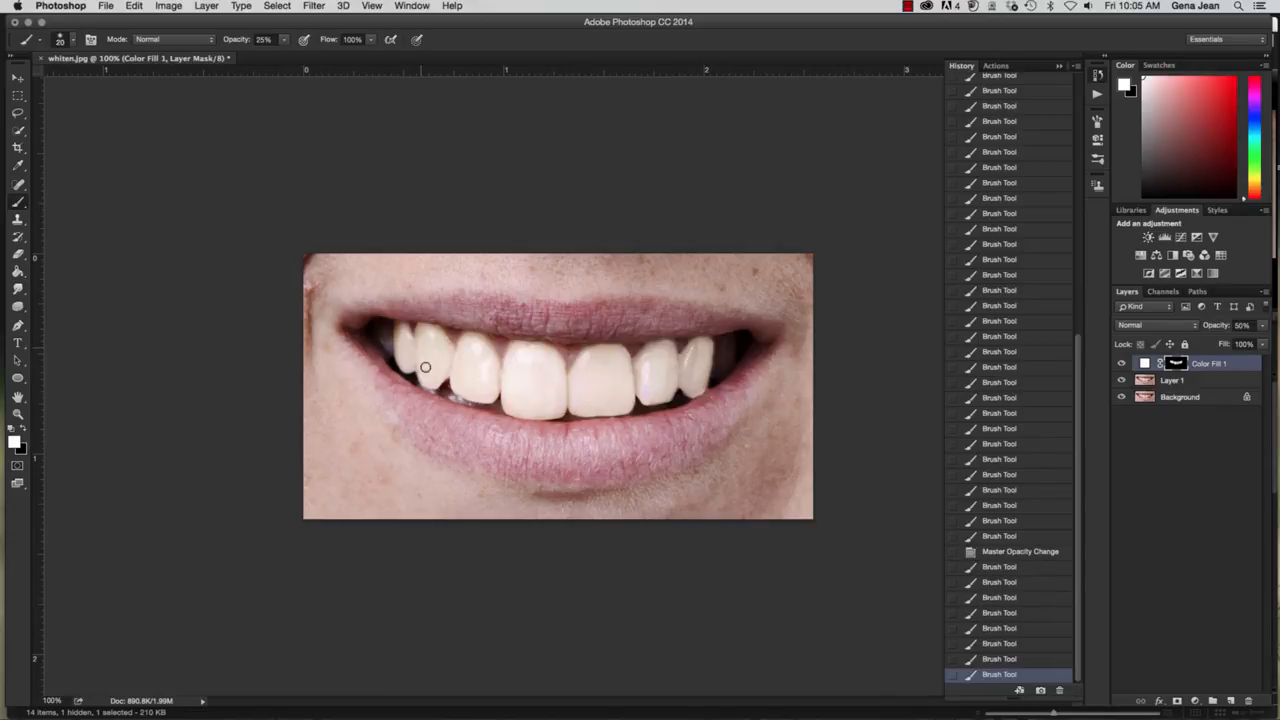
mouse_move(474, 346)
left_mouse_down()
mouse_move(485, 385)
mouse_move(491, 360)
mouse_move(517, 354)
mouse_move(513, 378)
left_mouse_up()
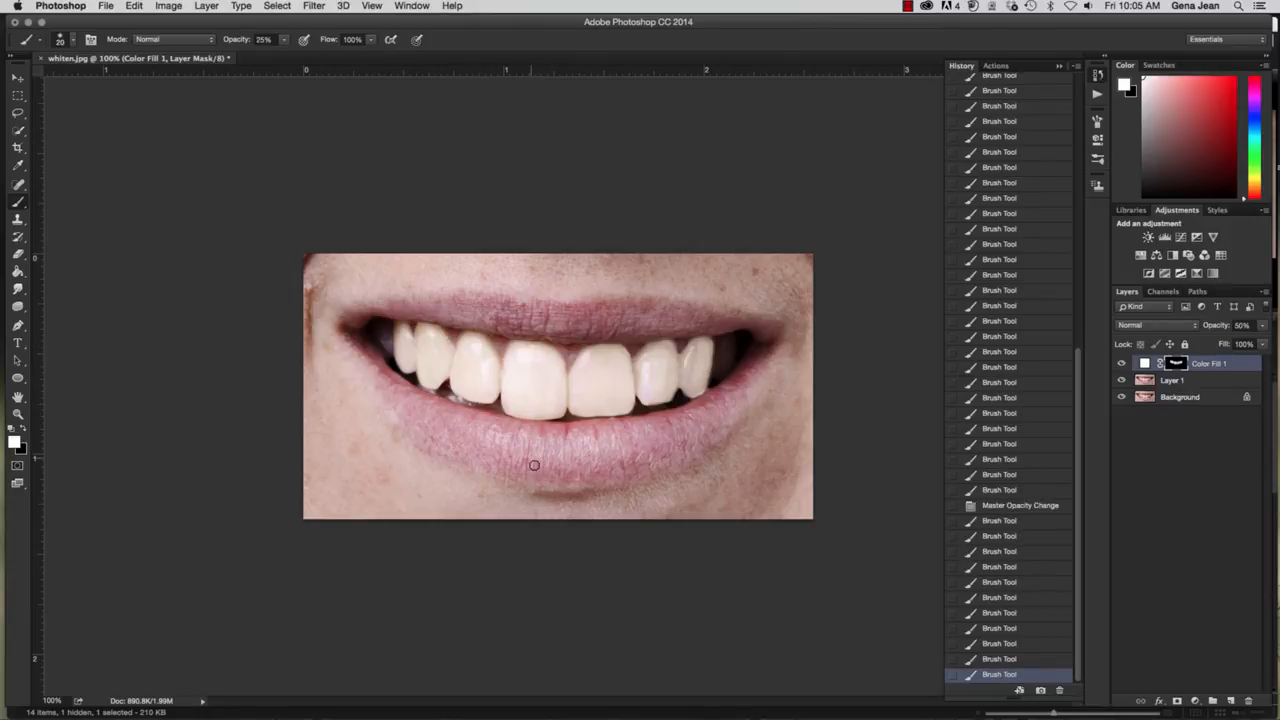
left_click(430, 337)
left_click(435, 338)
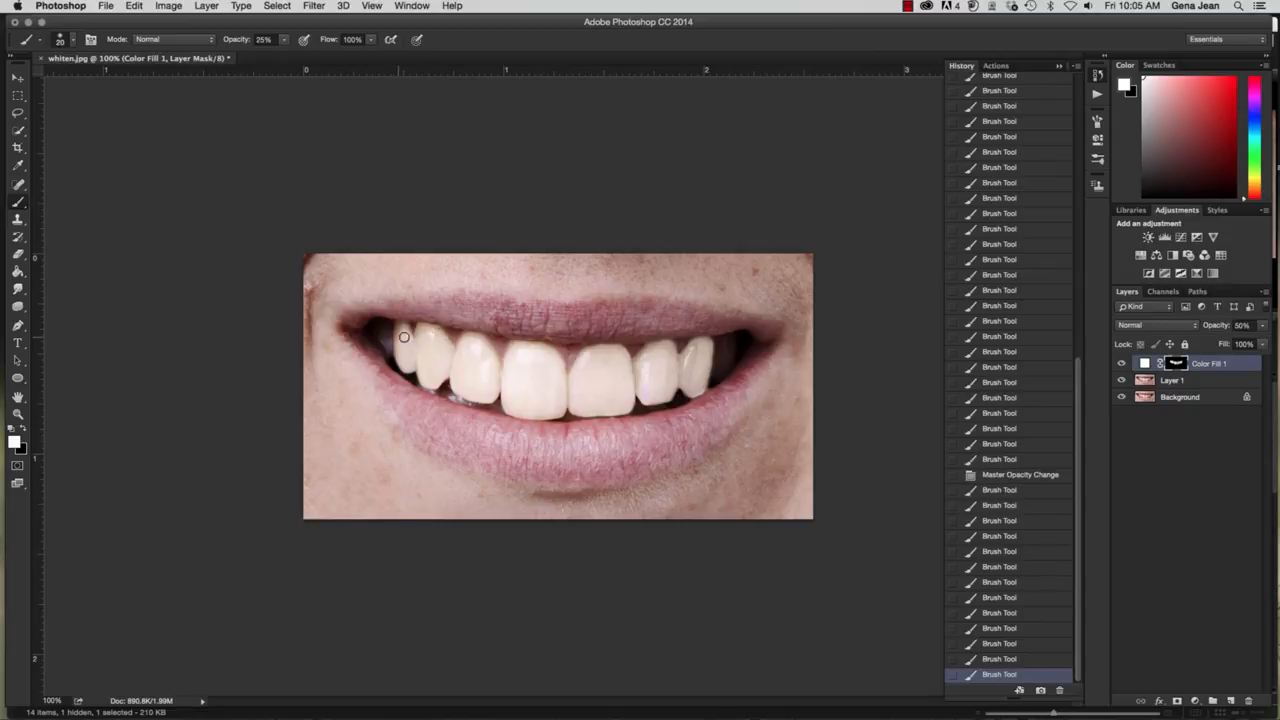
left_click(411, 353)
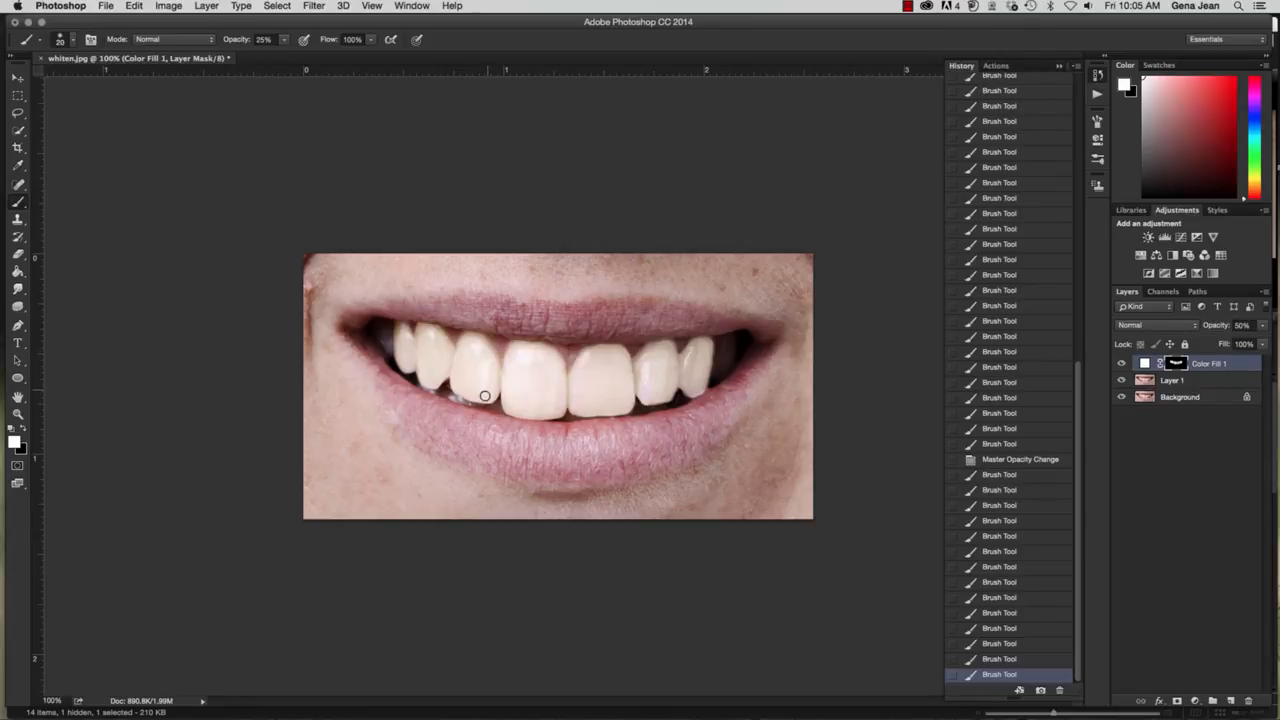
left_click(487, 367)
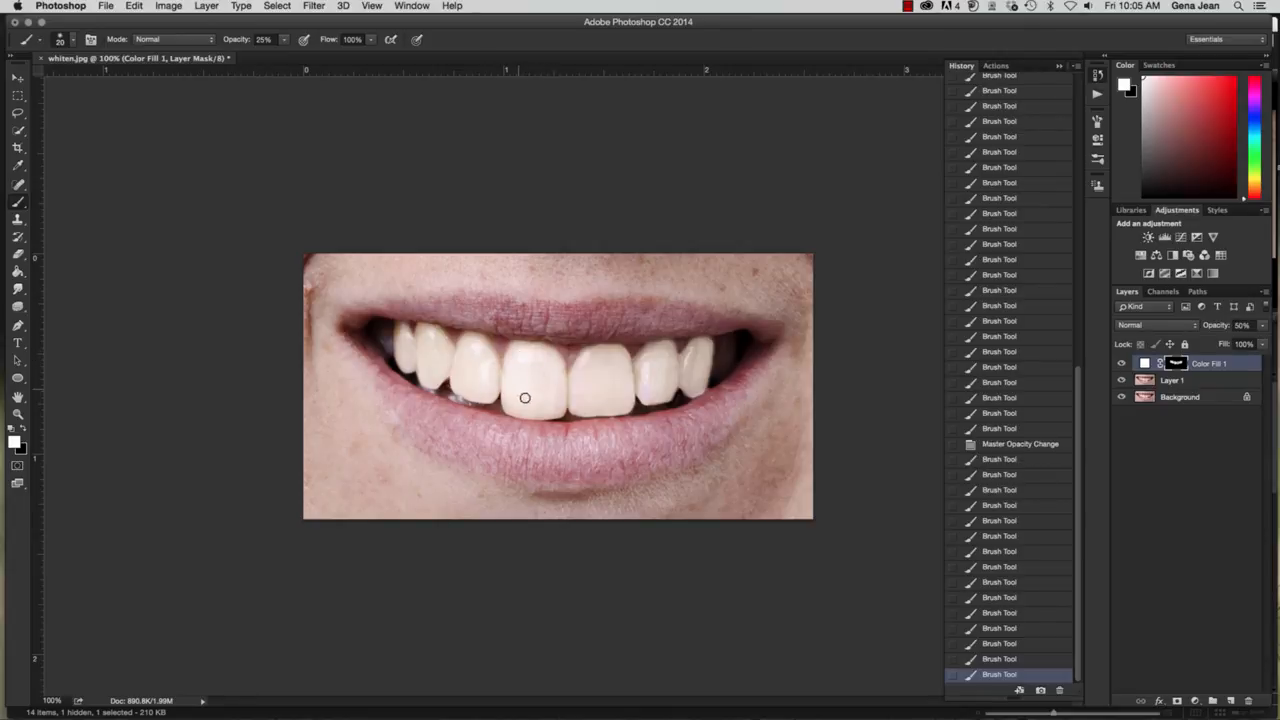
left_click(528, 351)
- View the whole smile at 33.3% zoom and compare it with the Color Fill 1 layer hidden and shown
key("super+minus")
key("super+minus")
key("super+minus")
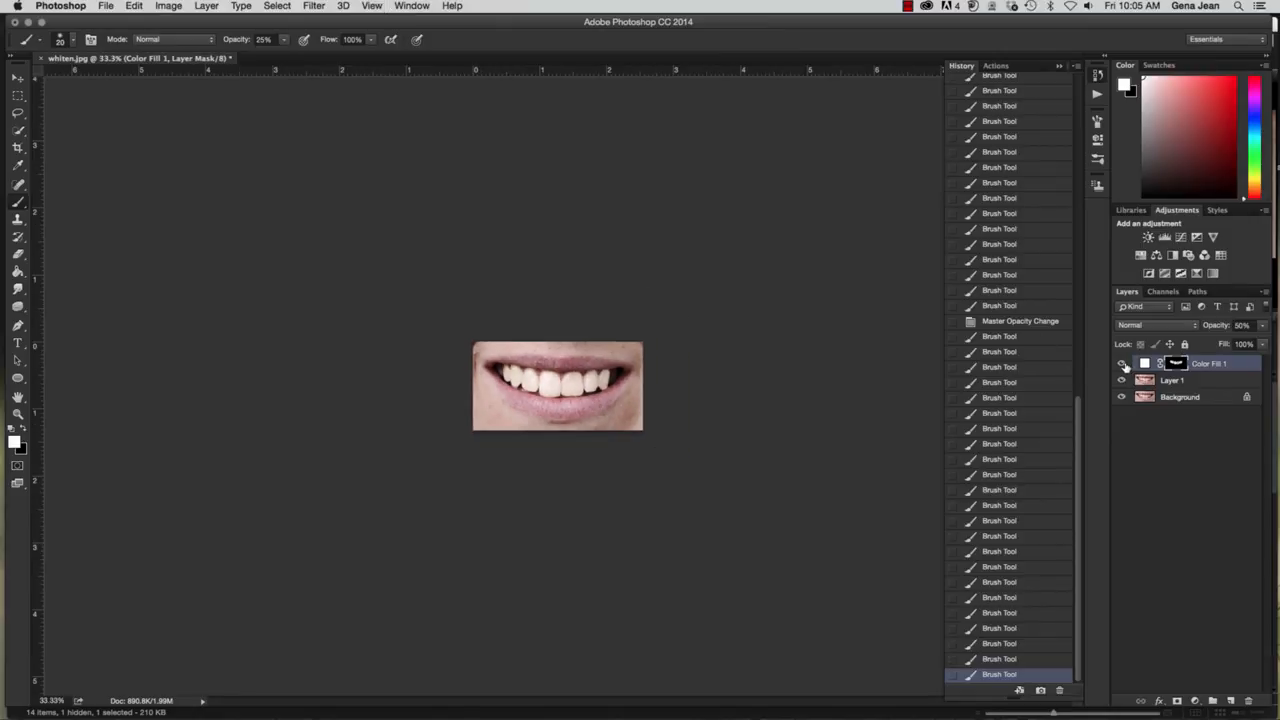
left_click(1122, 364)
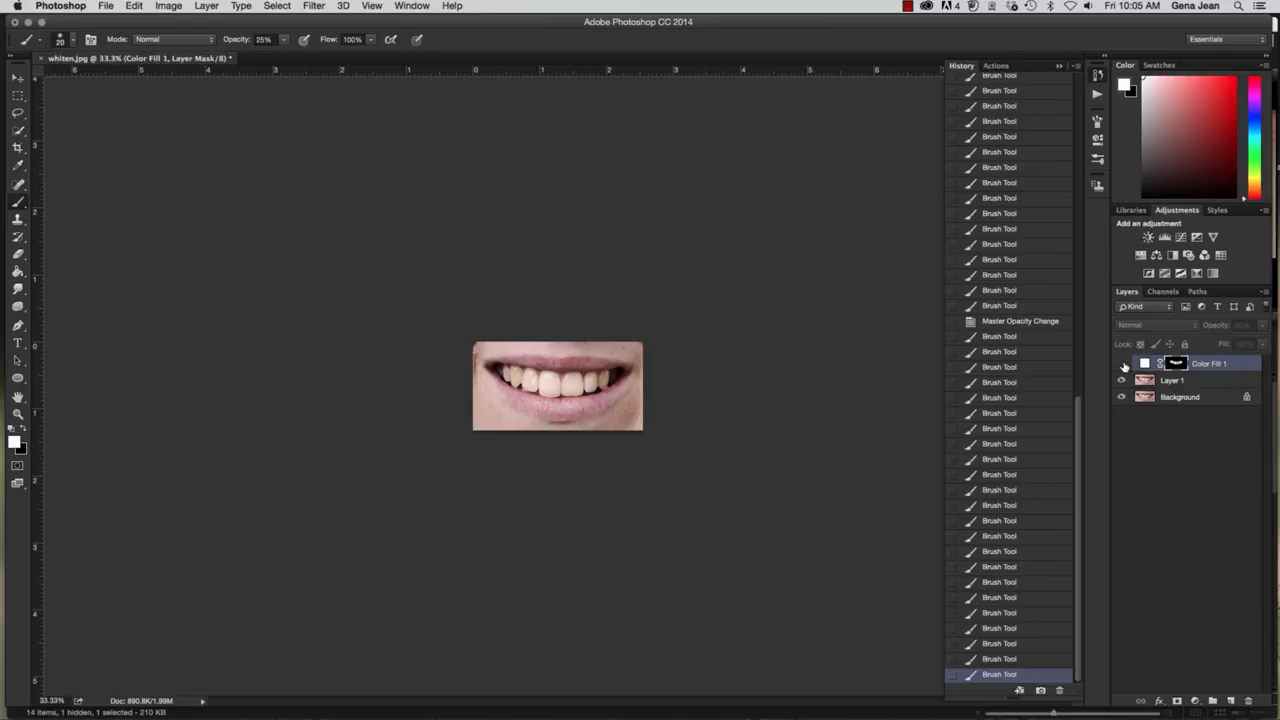
left_click(1122, 364)
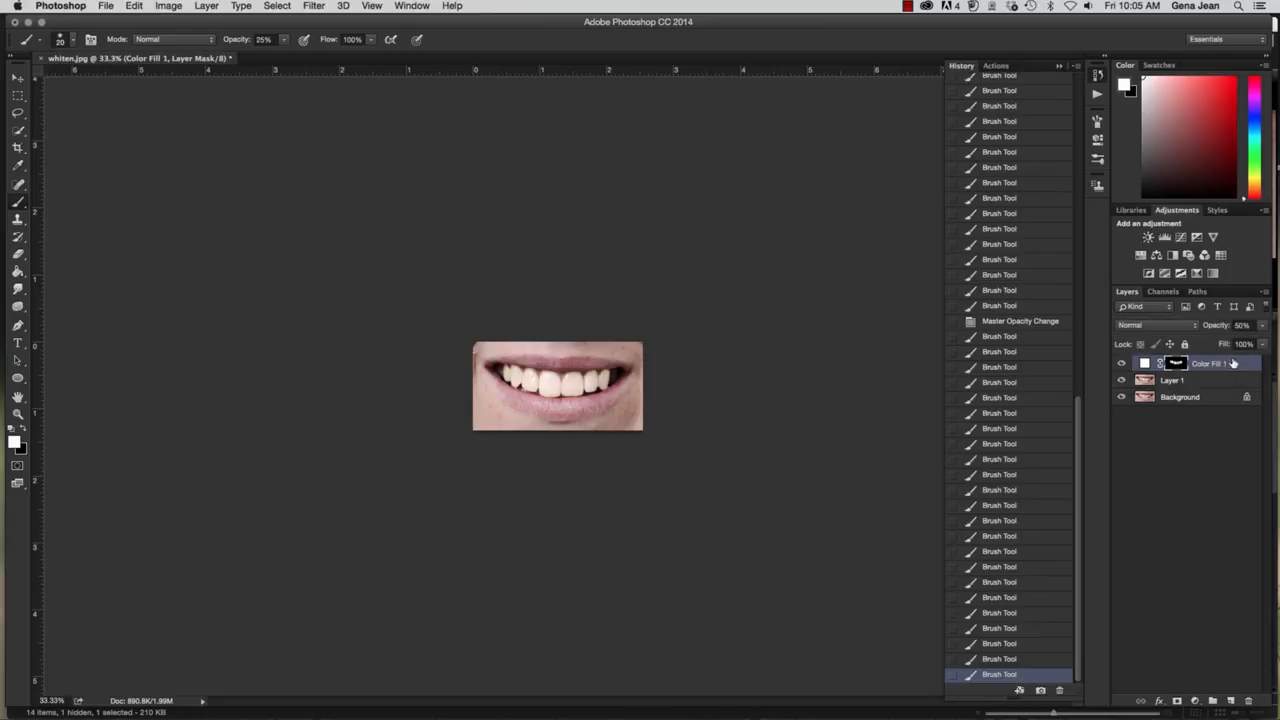
- Reduce the Color Fill 1 layer's opacity to 31% and compare the smile with the layer hidden and shown
left_click_drag(1267, 330, 1220, 344)
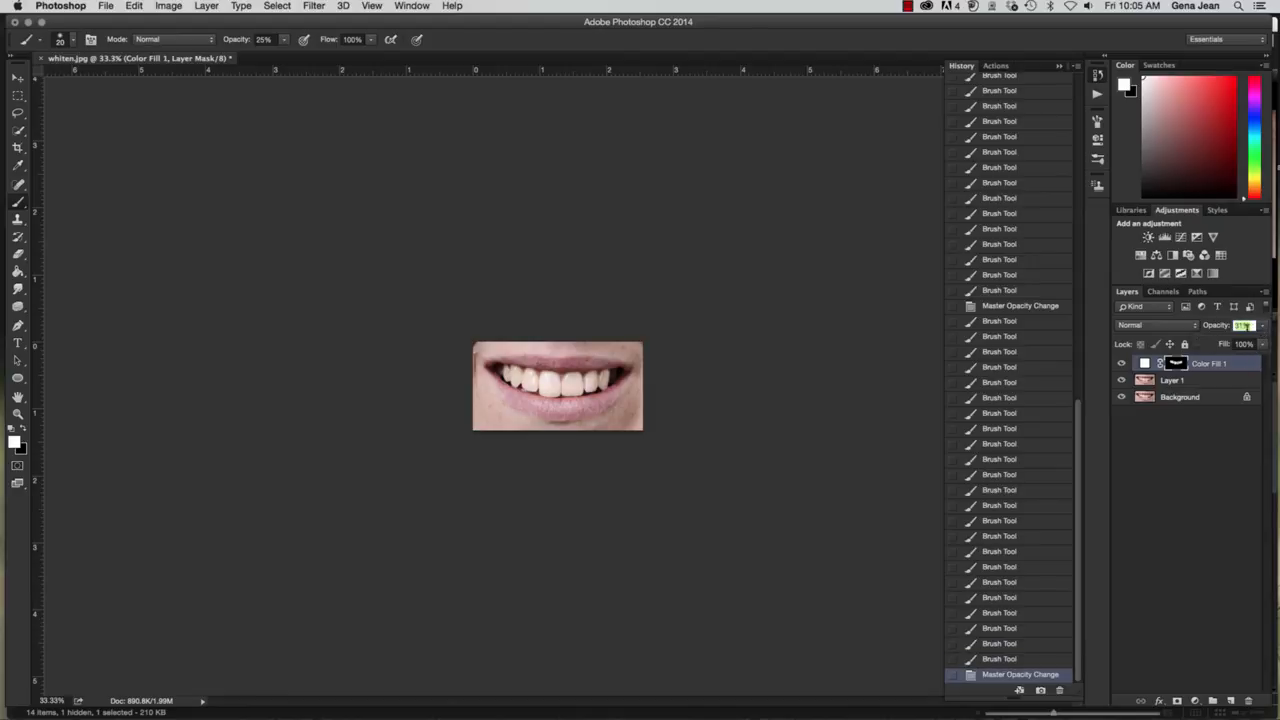
left_click(1121, 364)
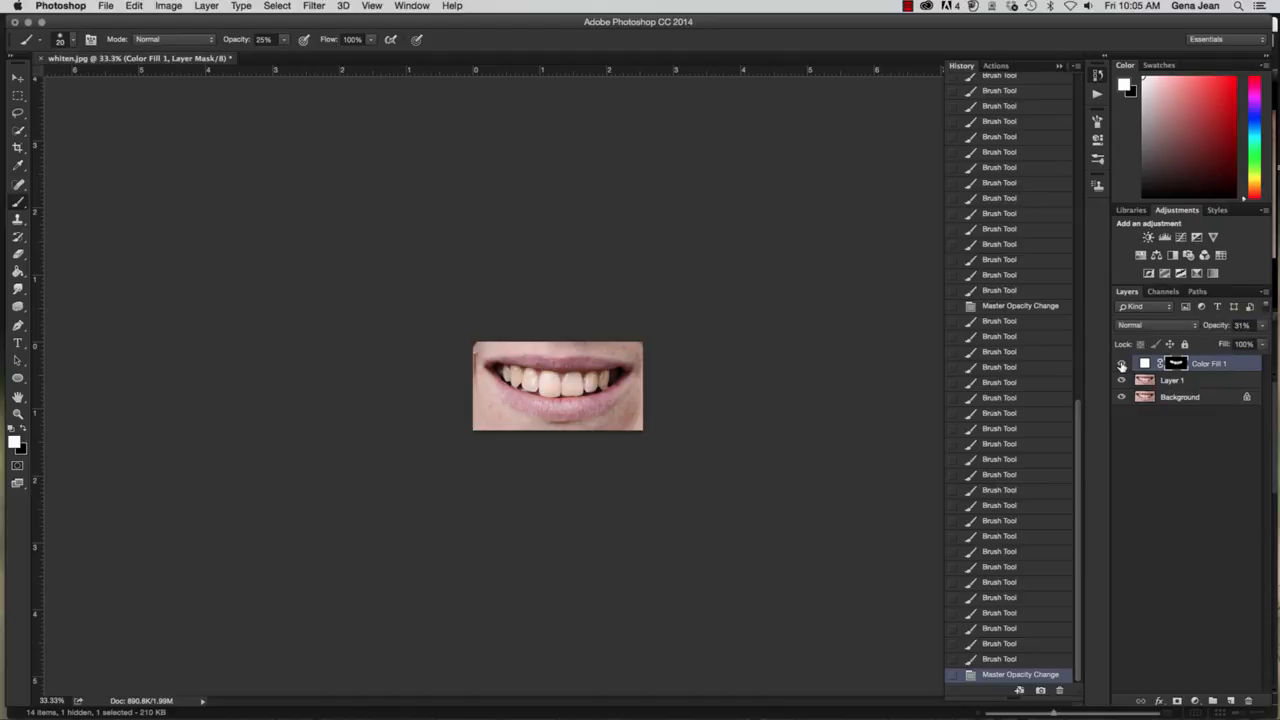
left_click(1121, 364)
left_click(1121, 364)
left_click(1121, 364)
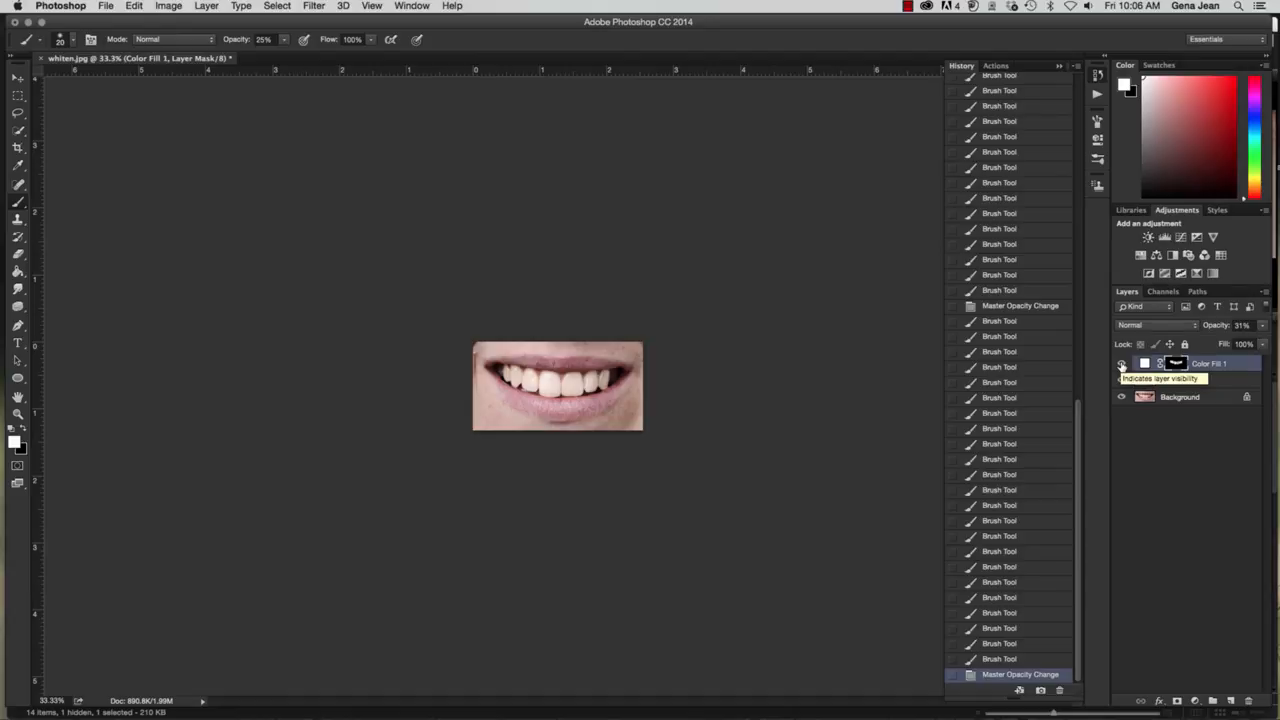
left_click(1121, 364)
left_click(1121, 364)
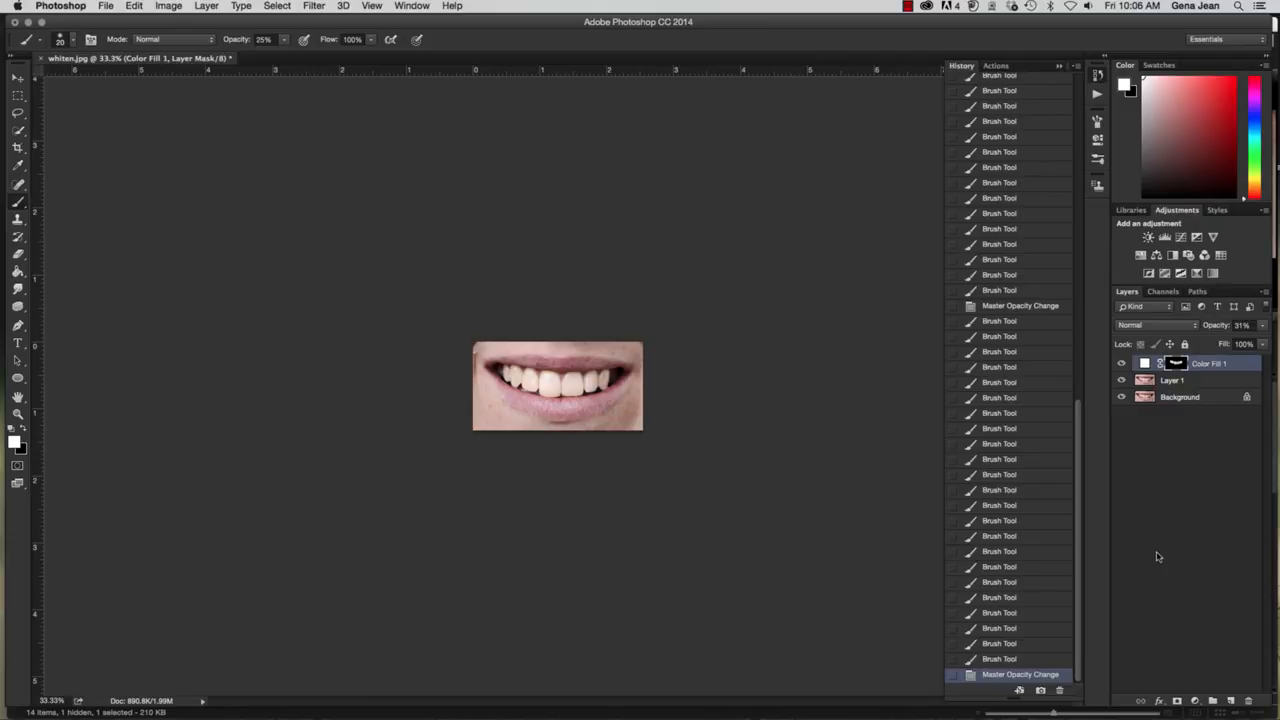
- Save the layered image in Photoshop format in the Chapter10 folder, prefixing the file name whiten with 10D, the author's surname and an underscore
key("super+s")
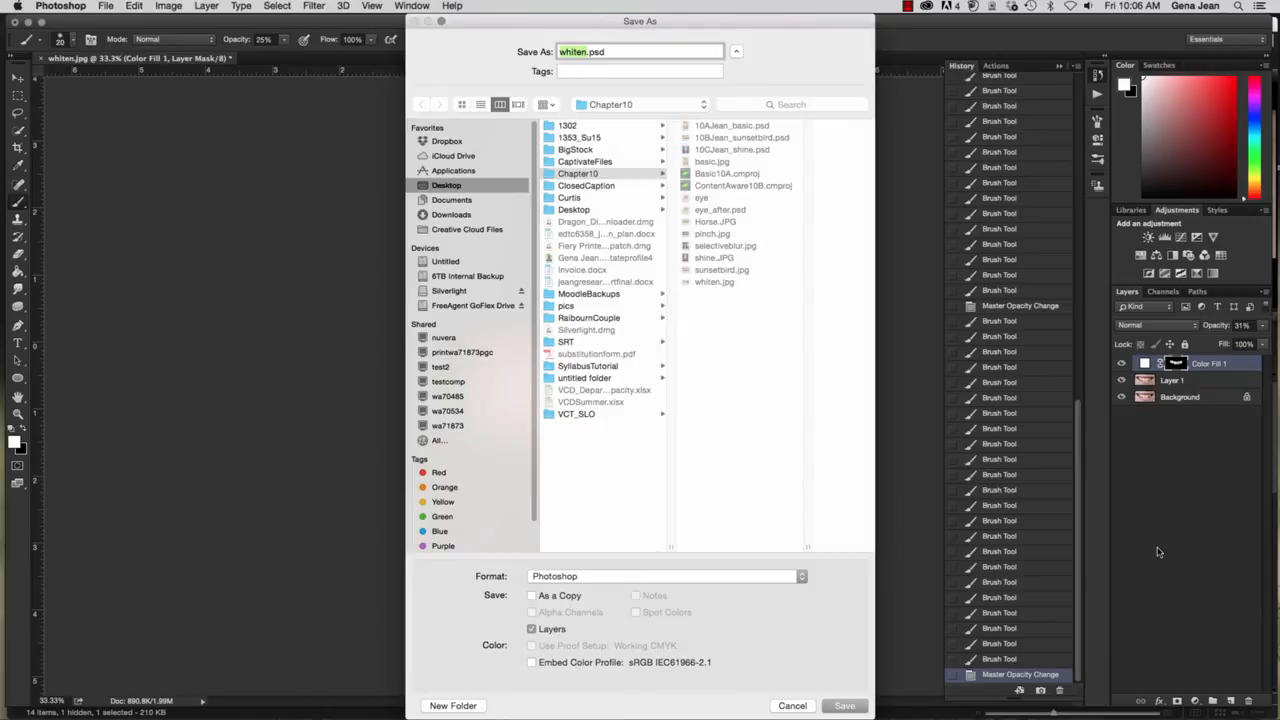
left_click(622, 175)
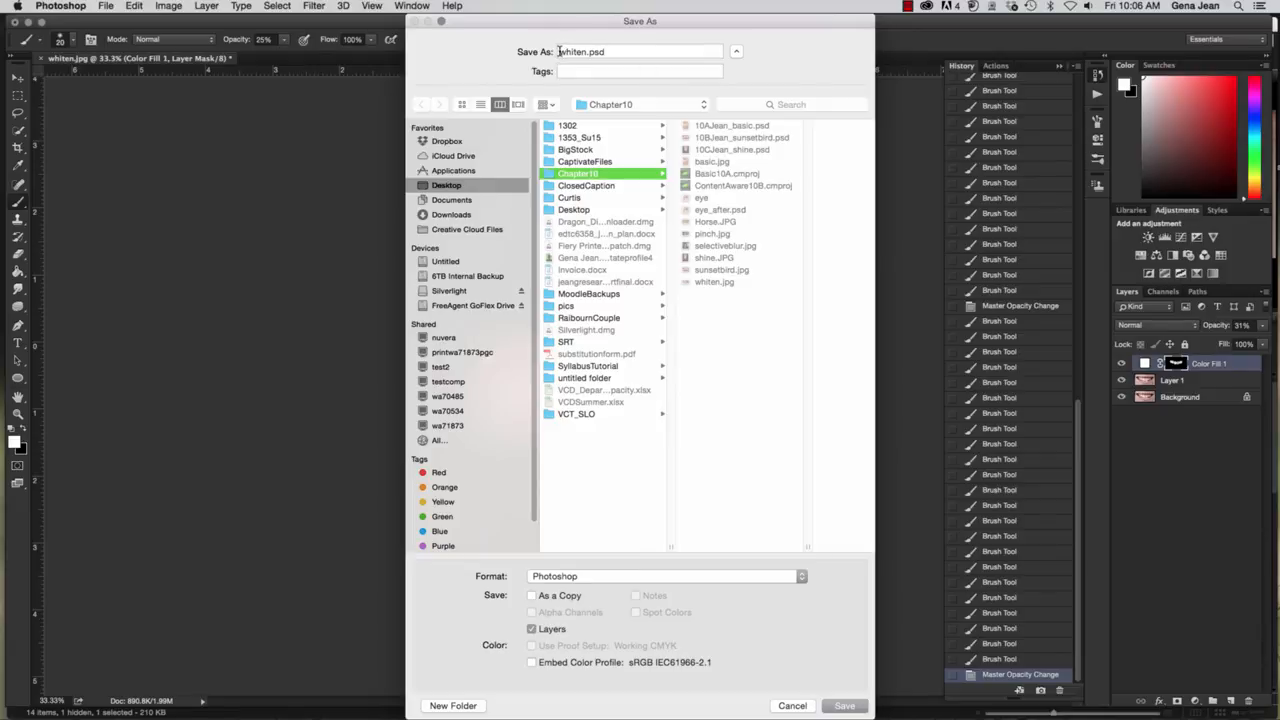
left_click(560, 52)
type("10D")
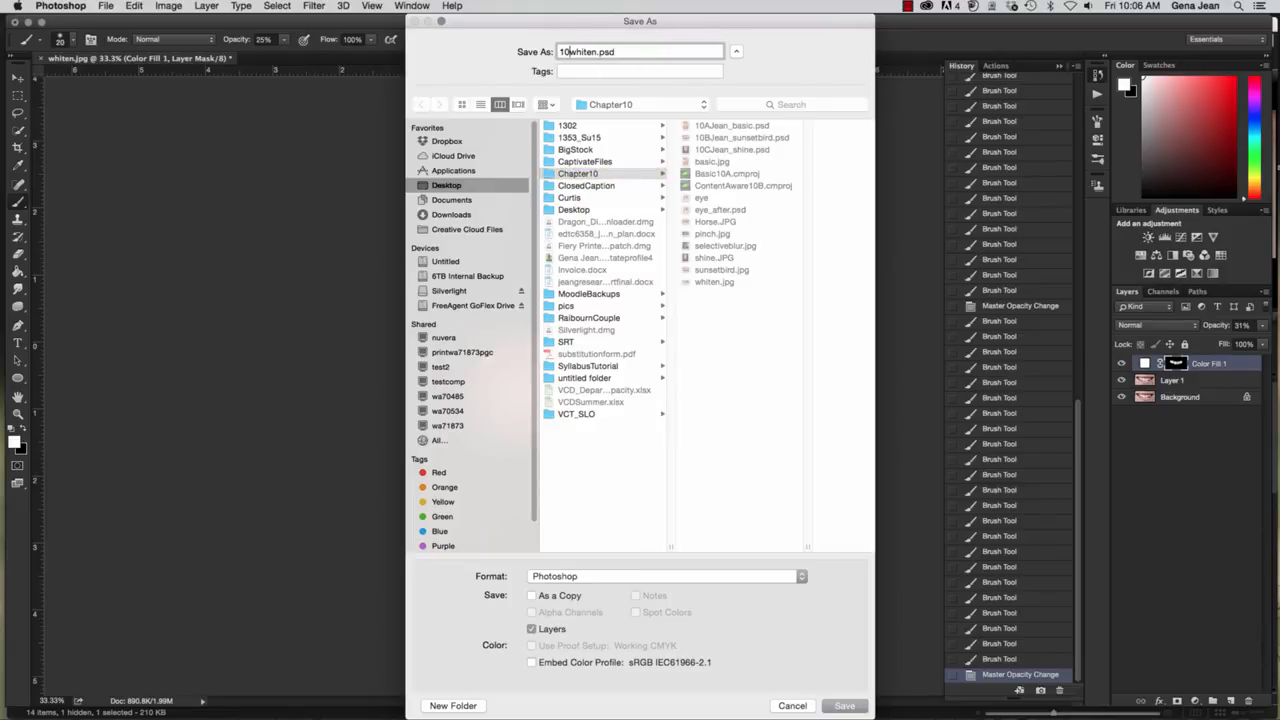
type("Jean_")
left_click(845, 706)
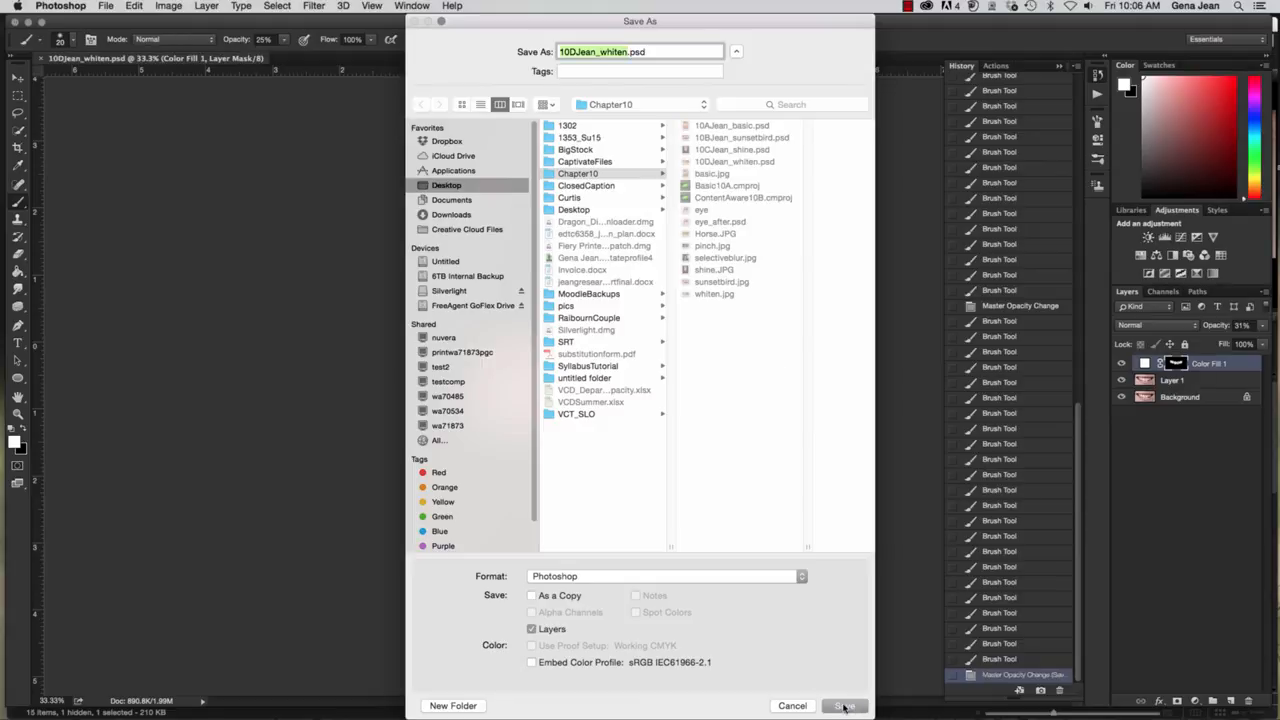